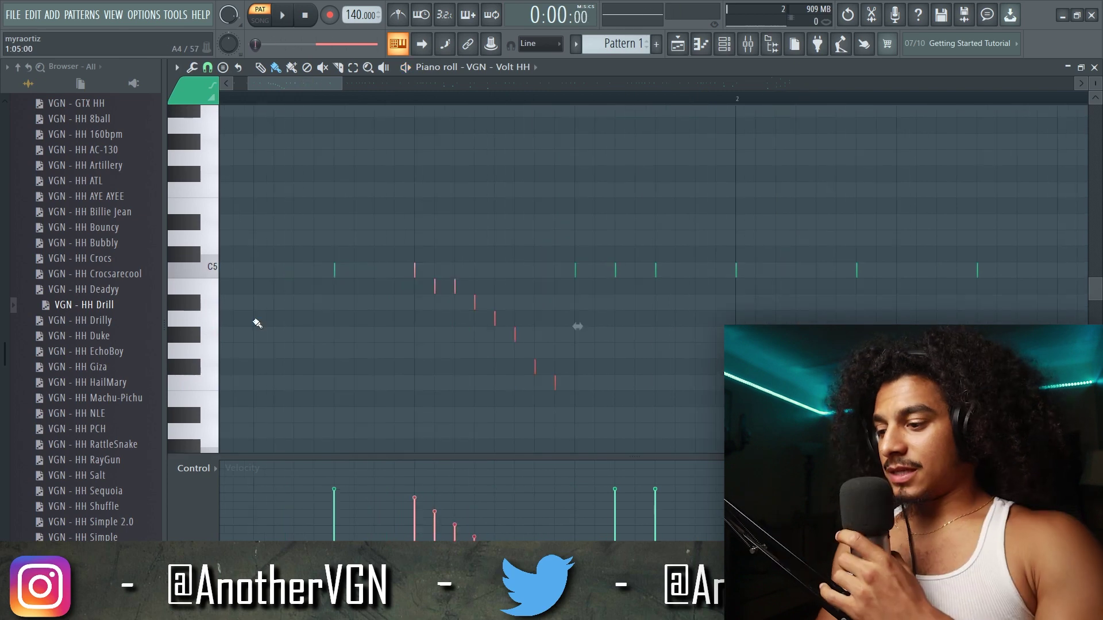
# - Put hits on steps 12 and 15 of the VGN - Bongo 2 channel, adjust its volume and play back the pattern
pyautogui.scroll(-4, 352, 150)
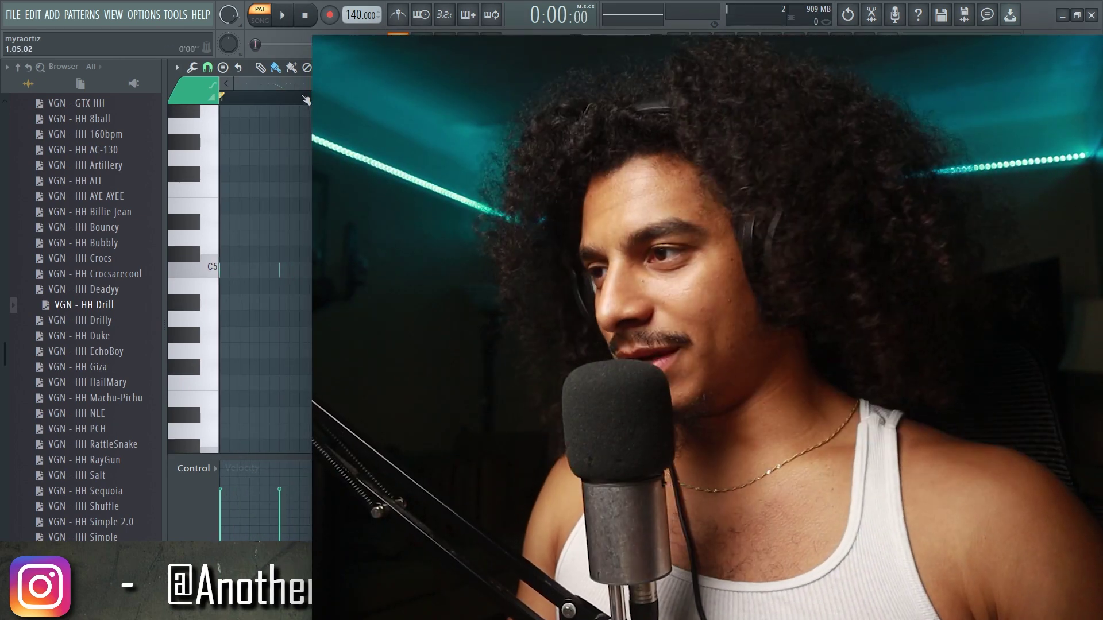
pyautogui.press('space')
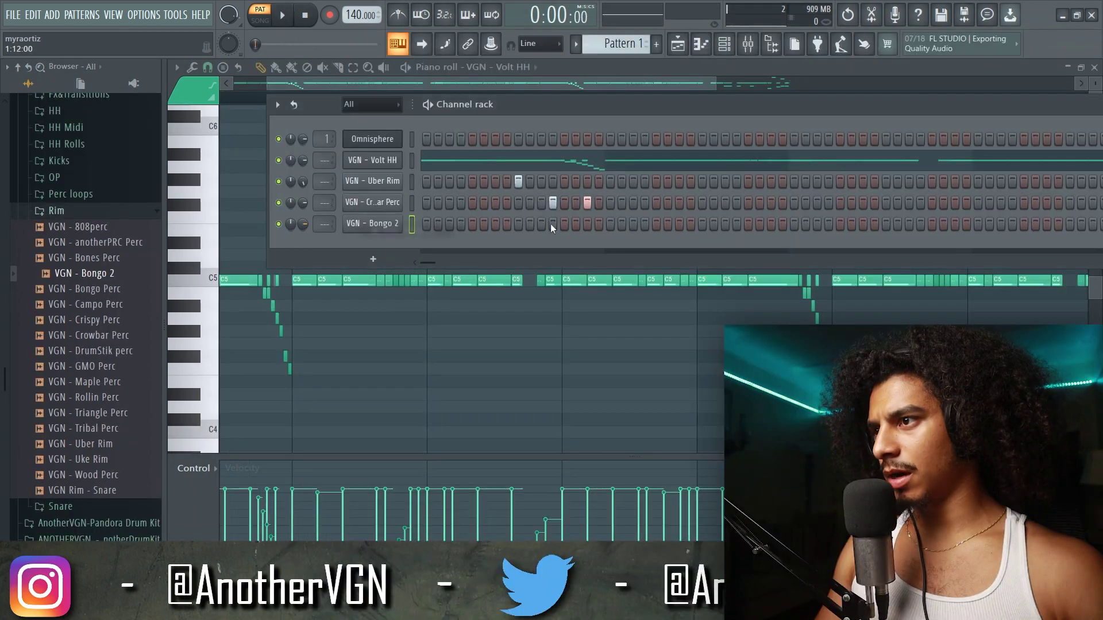
pyautogui.moveTo(304, 225); pyautogui.dragTo(304, 214)
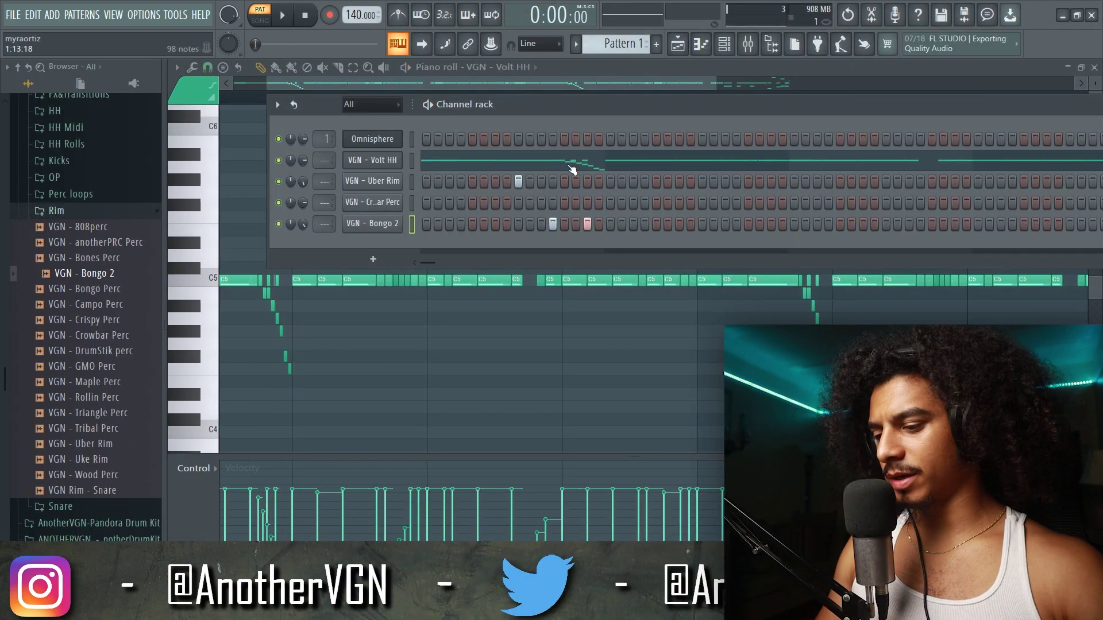
pyautogui.press('space')
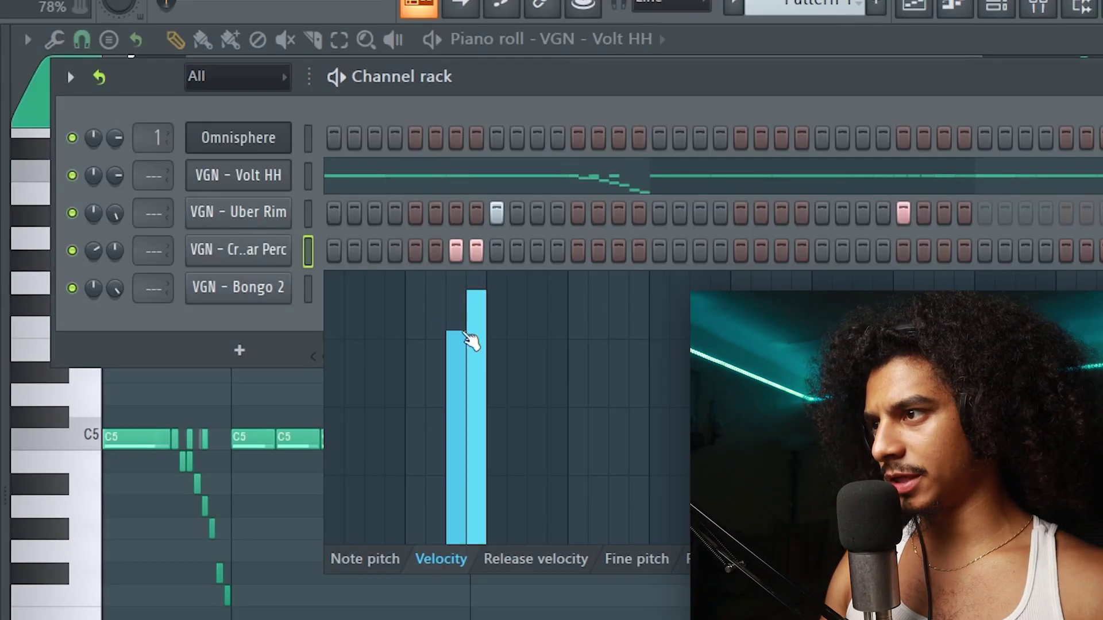
# - Lower the velocity of the step 7 hit on the VGN - Crowbar Perc channel and play back the pattern
pyautogui.moveTo(467, 339); pyautogui.dragTo(456, 381)
pyautogui.press('space')
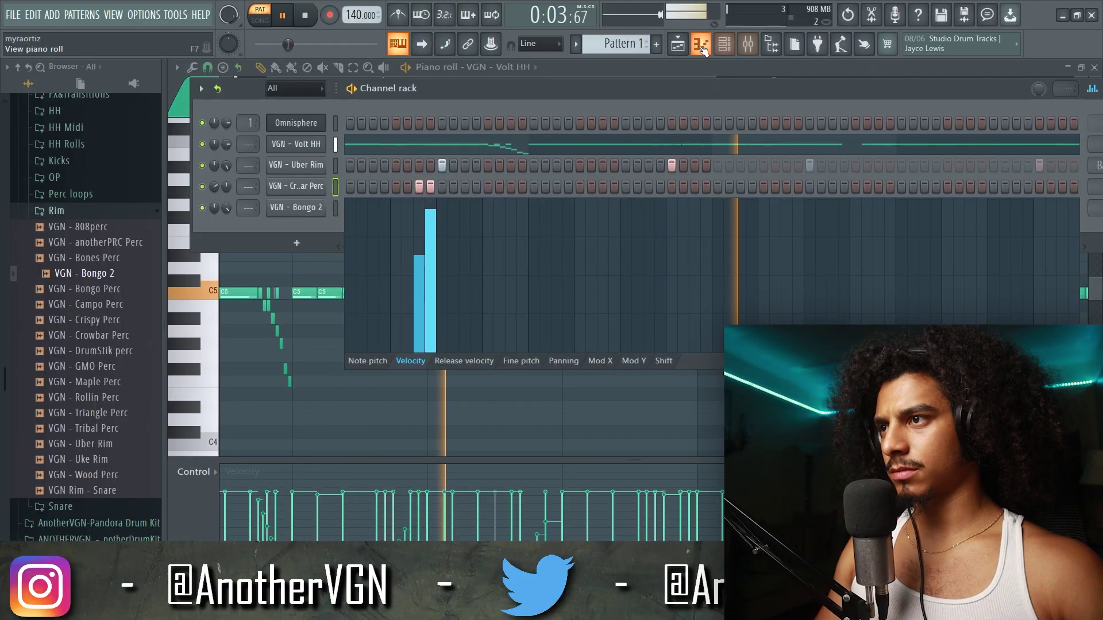
pyautogui.click(701, 46)
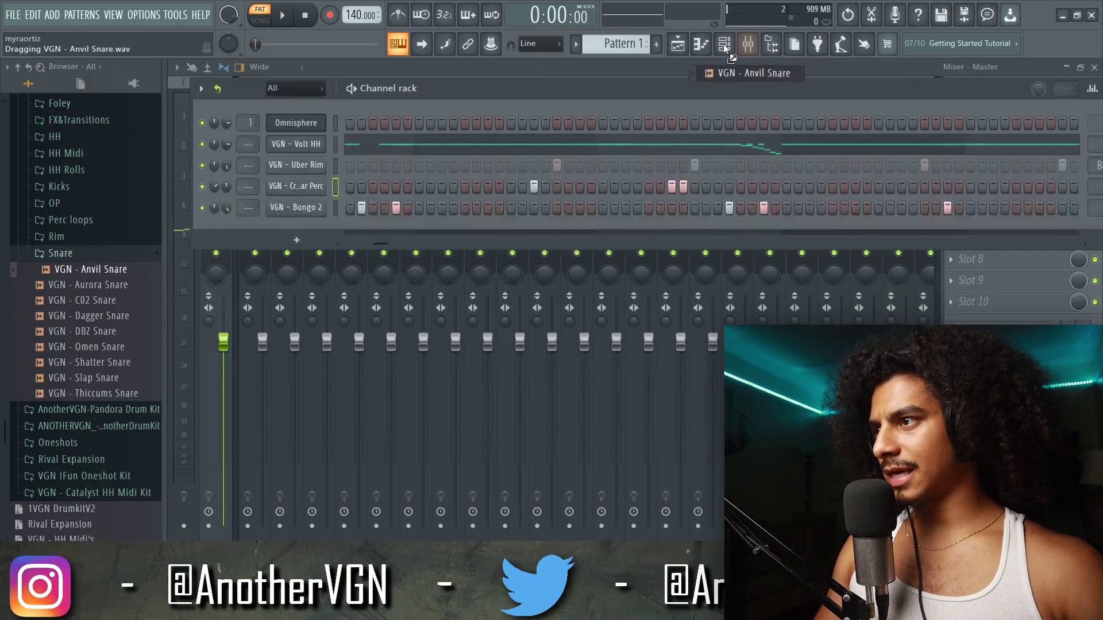
# - Add VGN - Anvil Snare as a new channel and place a hit on step 13 of bar 4 during playback
pyautogui.moveTo(296, 178); pyautogui.dragTo(316, 227)
pyautogui.moveTo(409, 274); pyautogui.dragTo(378, 274)
pyautogui.press('space')
pyautogui.click(662, 228)
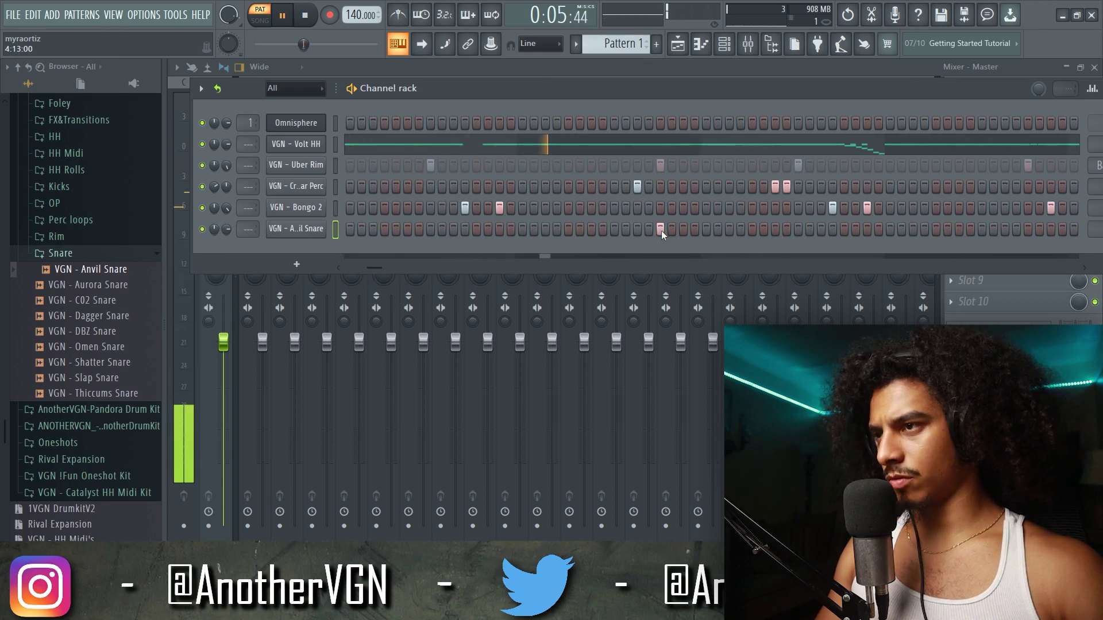
pyautogui.press('space')
pyautogui.click(296, 229)
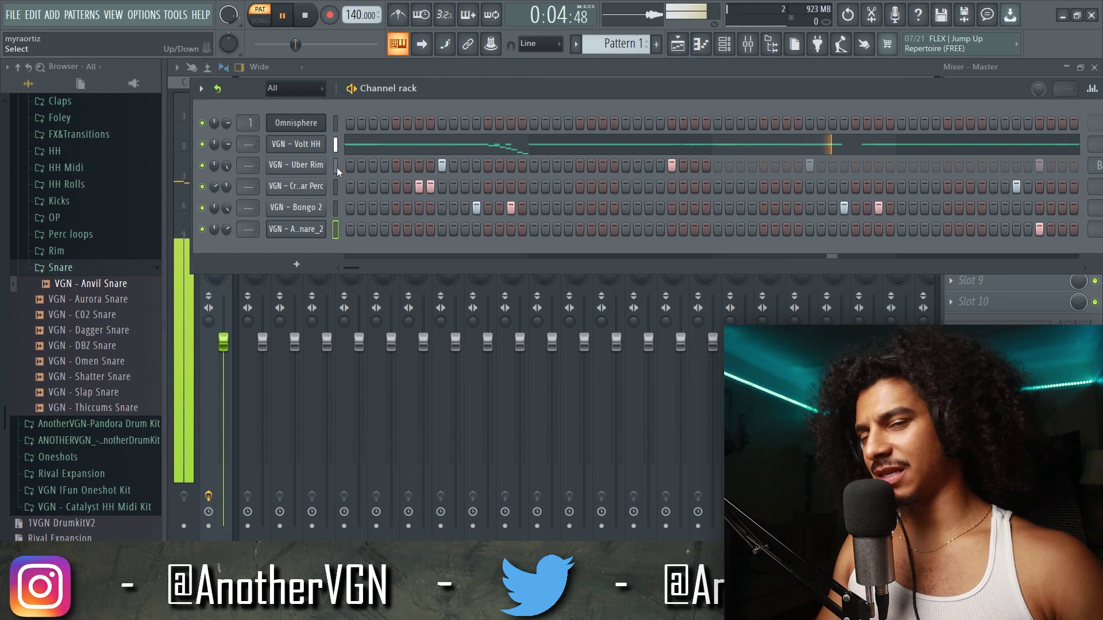
pyautogui.press('space')
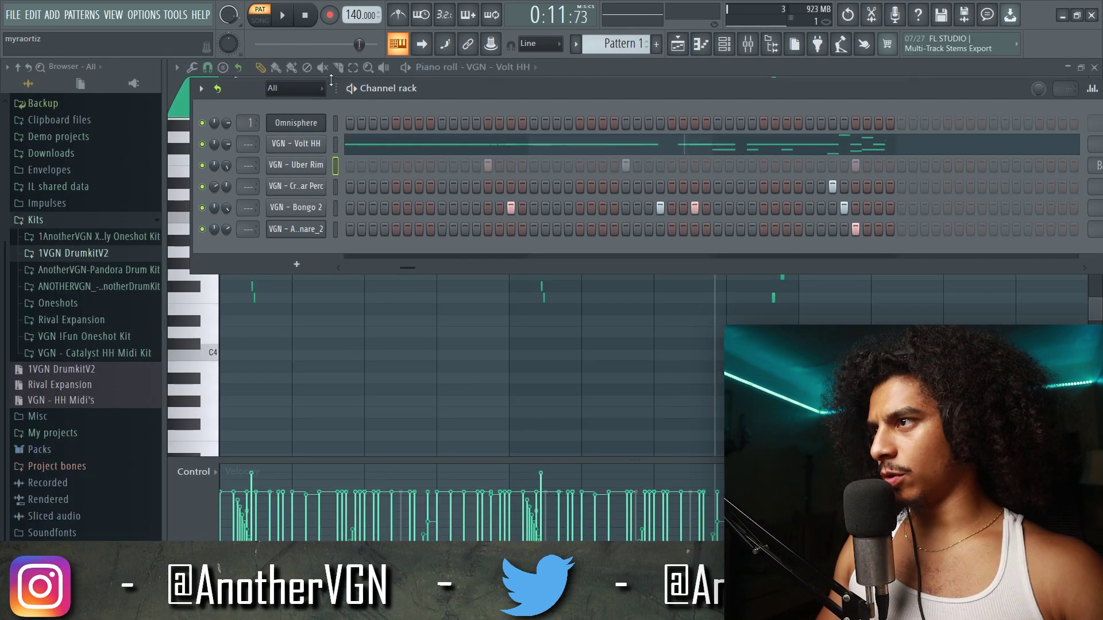
# - Audition the kit's open-hat samples, add VGN - Lightyear OH as a channel with a hit on step 5, and adjust its volume
pyautogui.click(109, 373)
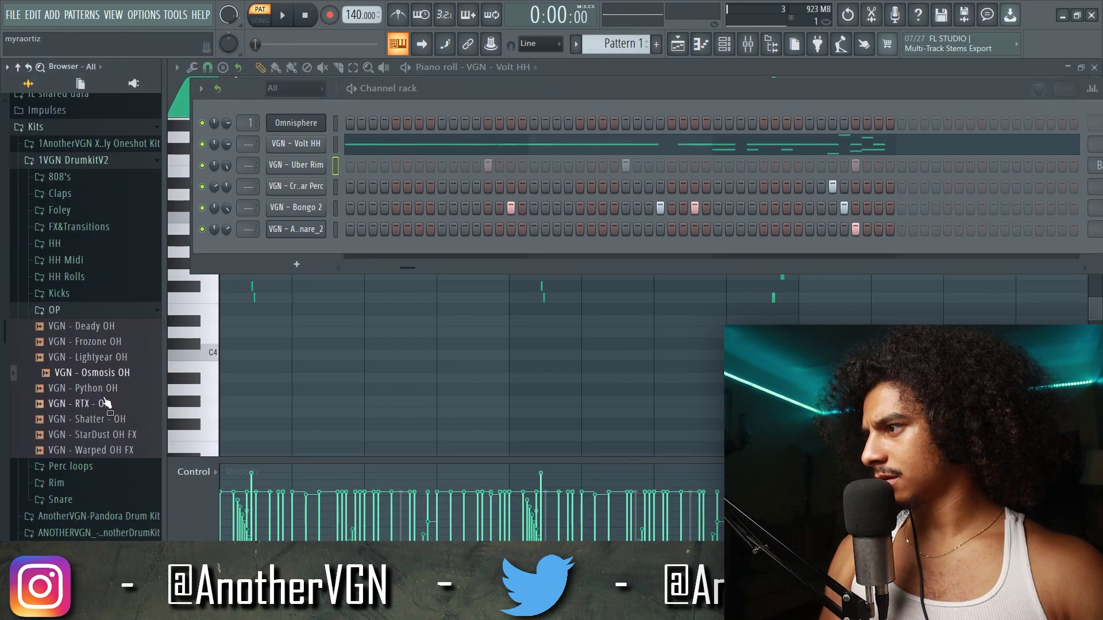
pyautogui.click(104, 404)
pyautogui.click(108, 420)
pyautogui.click(109, 437)
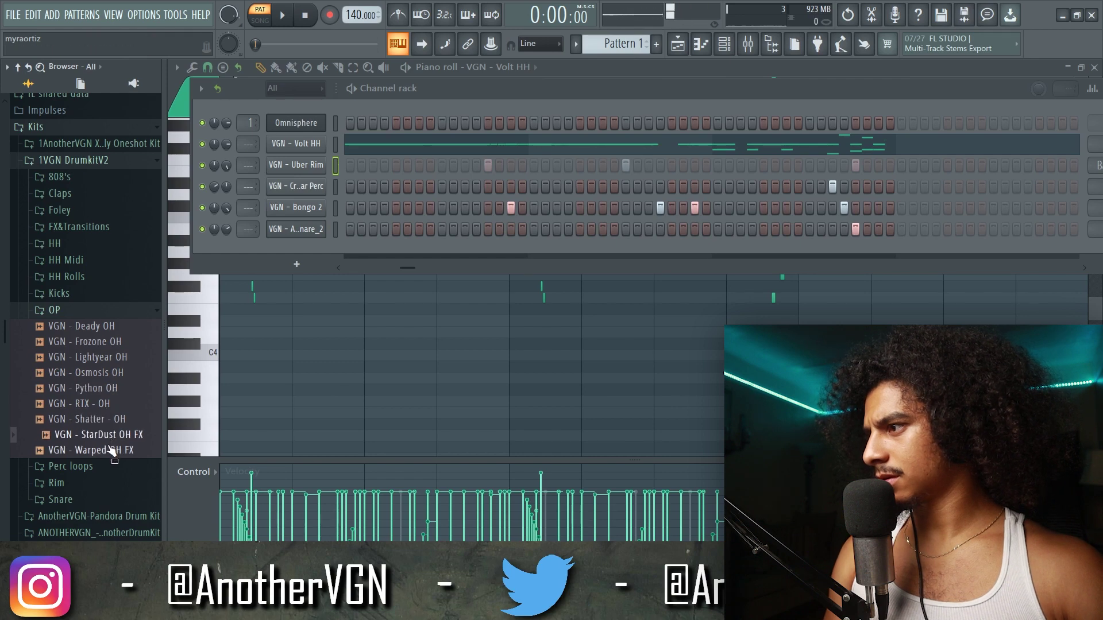
pyautogui.click(95, 356)
pyautogui.moveTo(95, 357); pyautogui.dragTo(297, 251)
pyautogui.moveTo(231, 250); pyautogui.dragTo(230, 251)
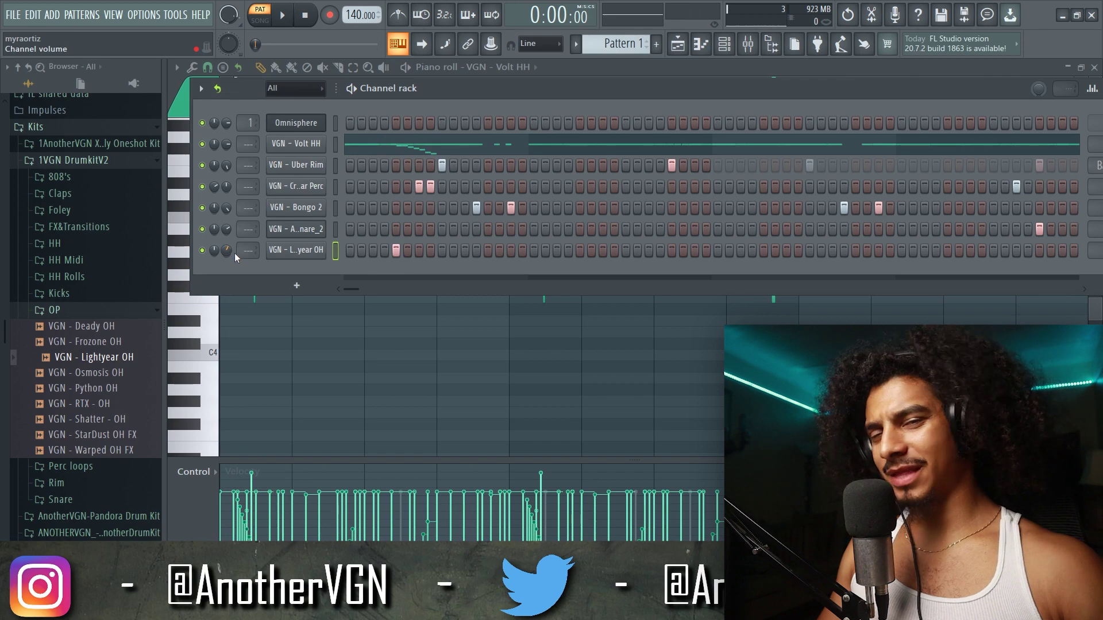
# - Add VGN - Frozone OH as a new channel with a hit on step 1 and play back the pattern
pyautogui.moveTo(86, 341); pyautogui.dragTo(310, 270)
pyautogui.click(310, 271)
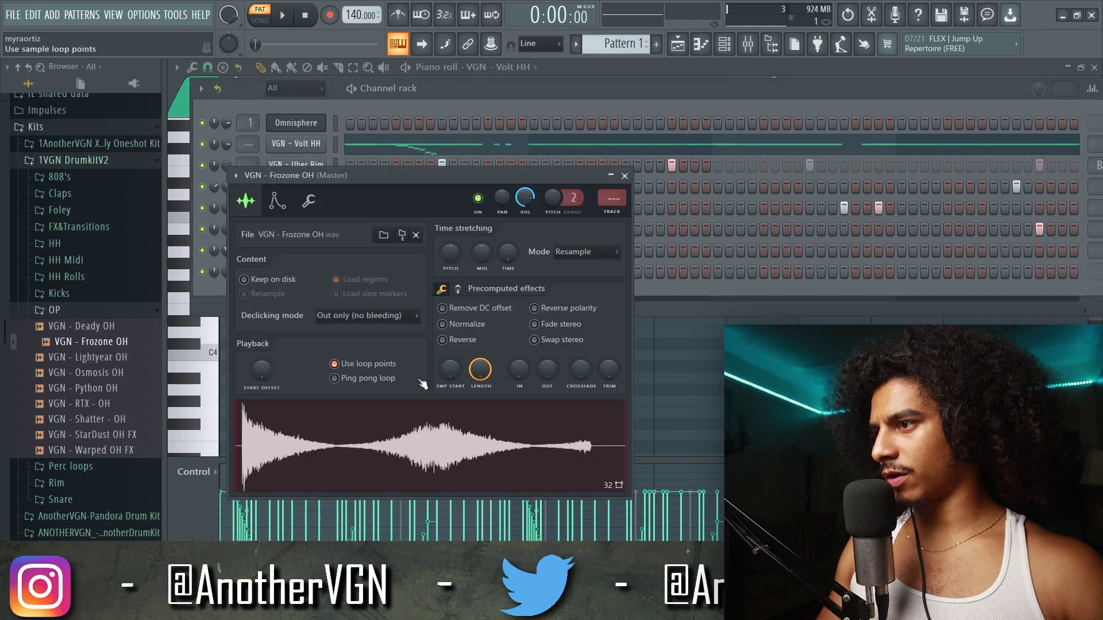
pyautogui.click(625, 176)
pyautogui.click(350, 272)
pyautogui.press('space')
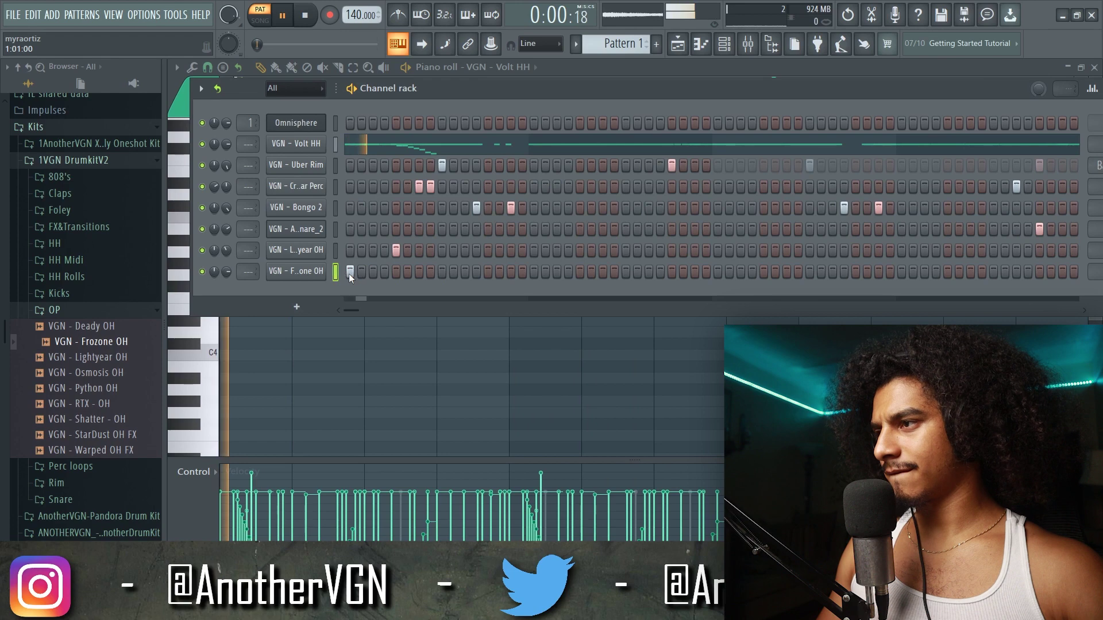
# - Shorten the Frozone OH sample with a fade-out and move its sample start to trim the silence before the hit
pyautogui.click(299, 273)
pyautogui.moveTo(547, 369); pyautogui.dragTo(547, 357)
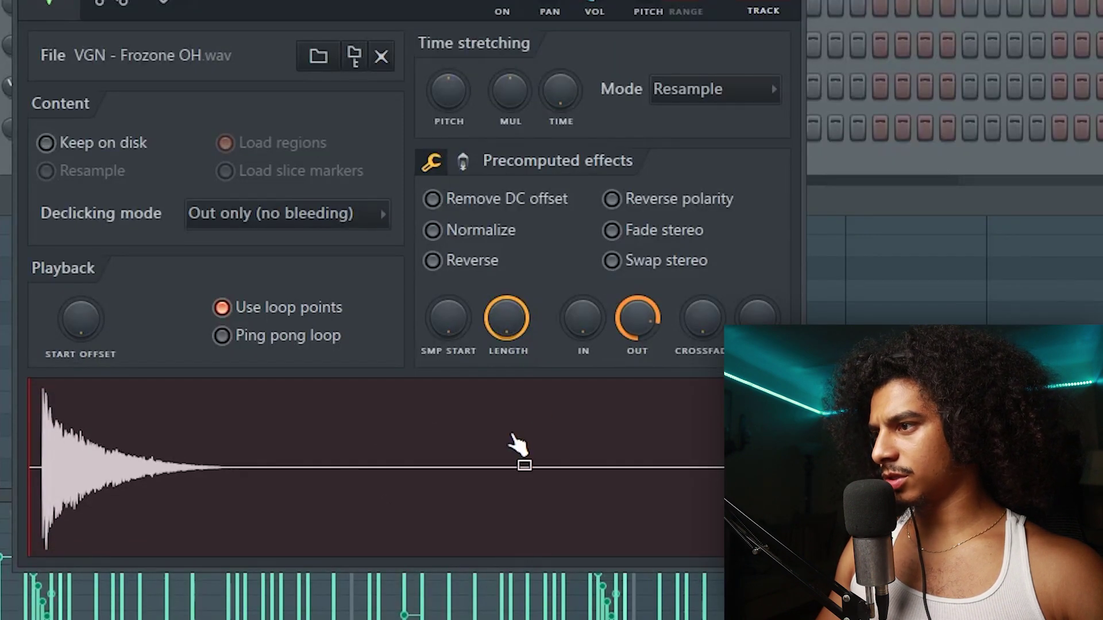
pyautogui.moveTo(456, 330); pyautogui.dragTo(456, 318)
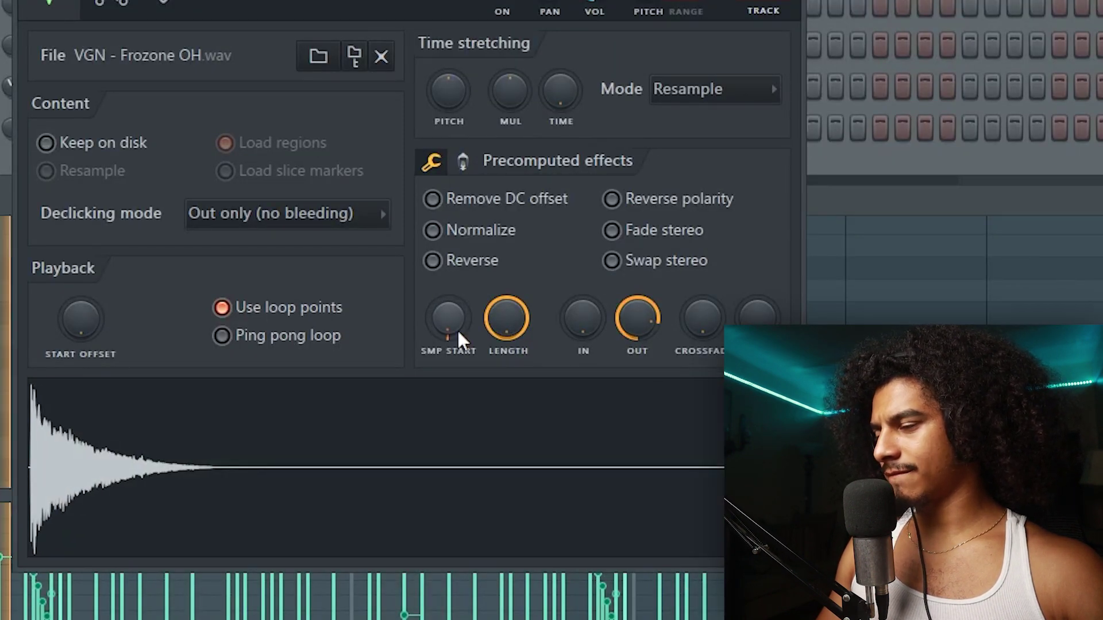
pyautogui.click(625, 177)
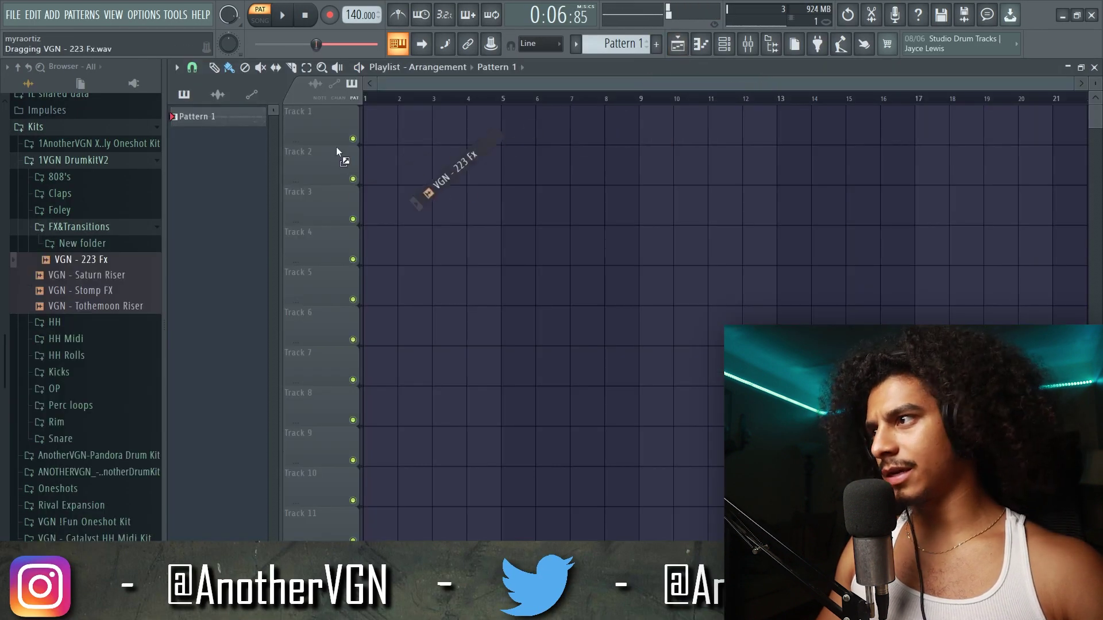
# - Place VGN - 223 Fx at bar 1 of Track 2 in the playlist and open the clip's settings
pyautogui.moveTo(337, 151); pyautogui.dragTo(374, 168)
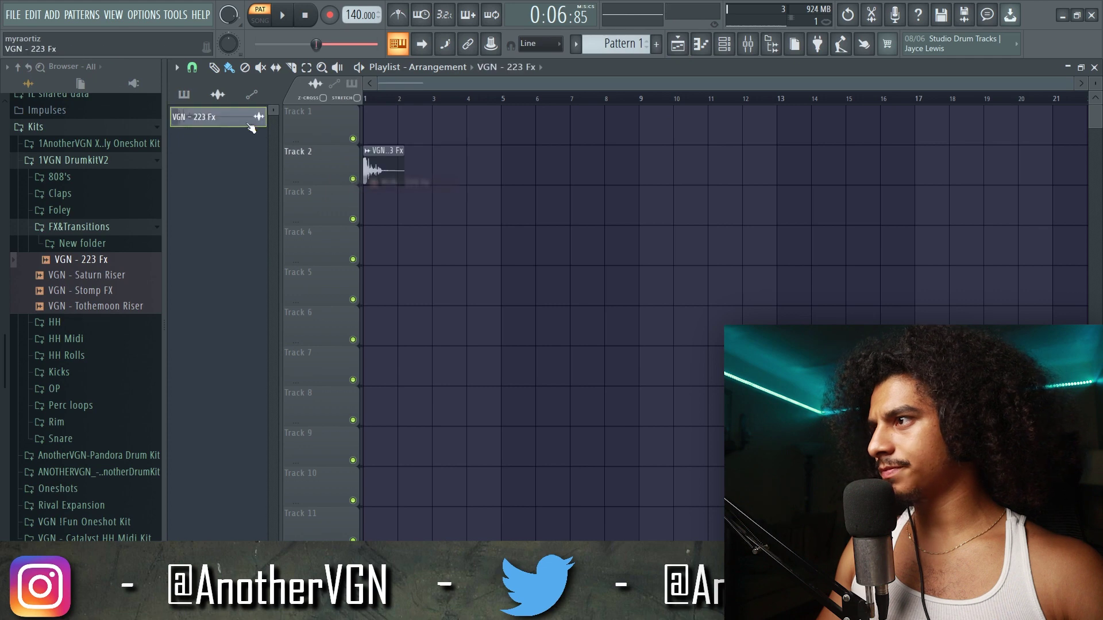
pyautogui.doubleClick(379, 171)
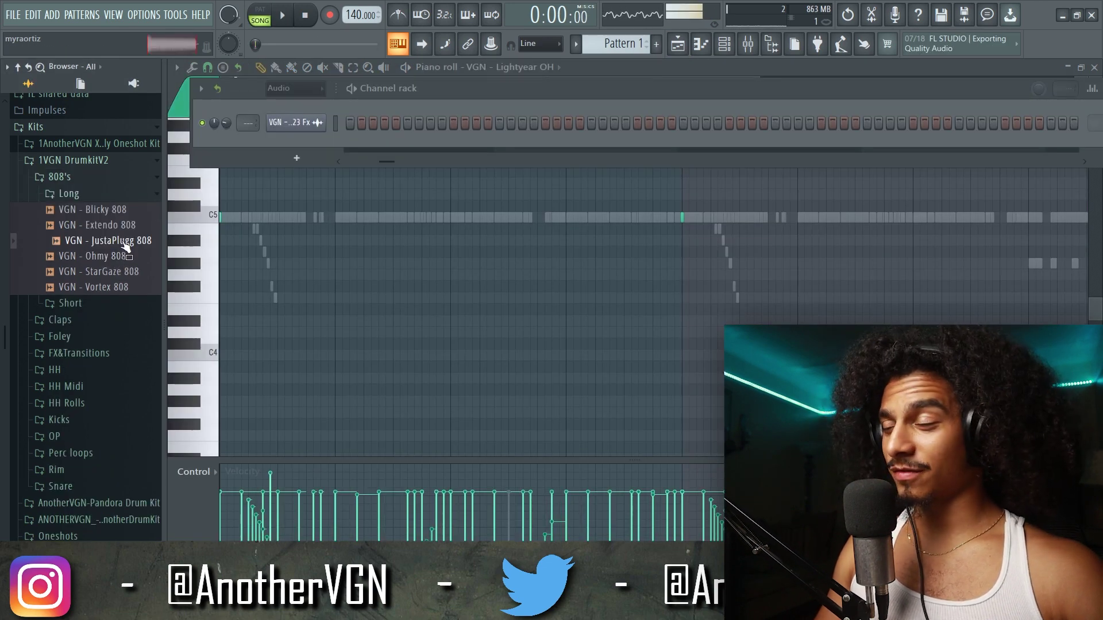
# - Add VGN - JustaPlugg 808 as a new channel and swap its sample for VGN - Blicky 808
pyautogui.click(131, 242)
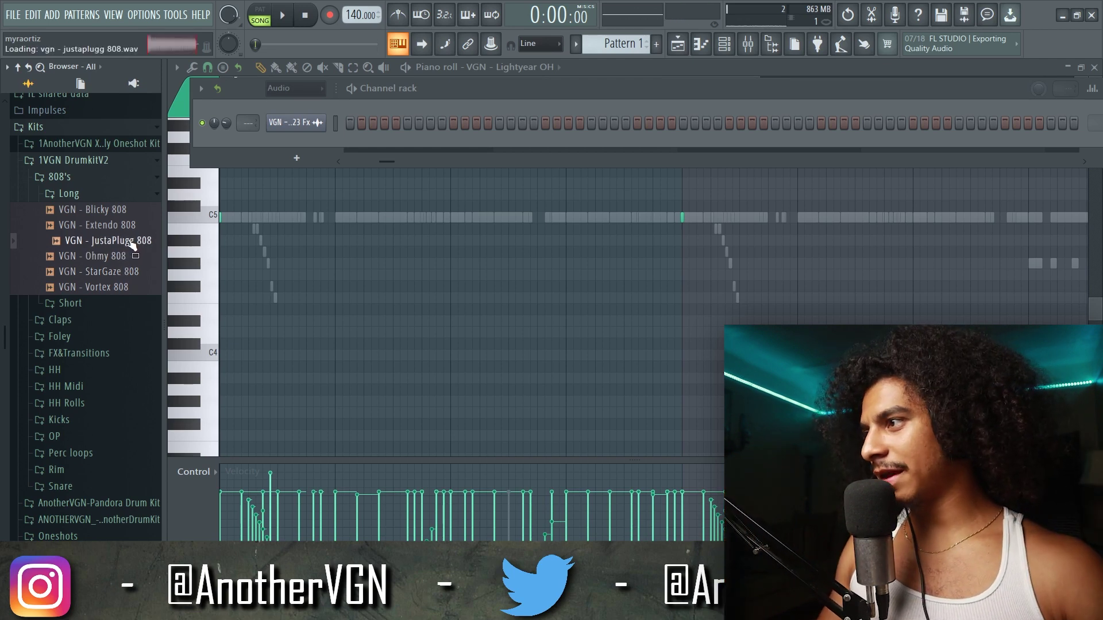
pyautogui.moveTo(131, 244); pyautogui.dragTo(315, 133)
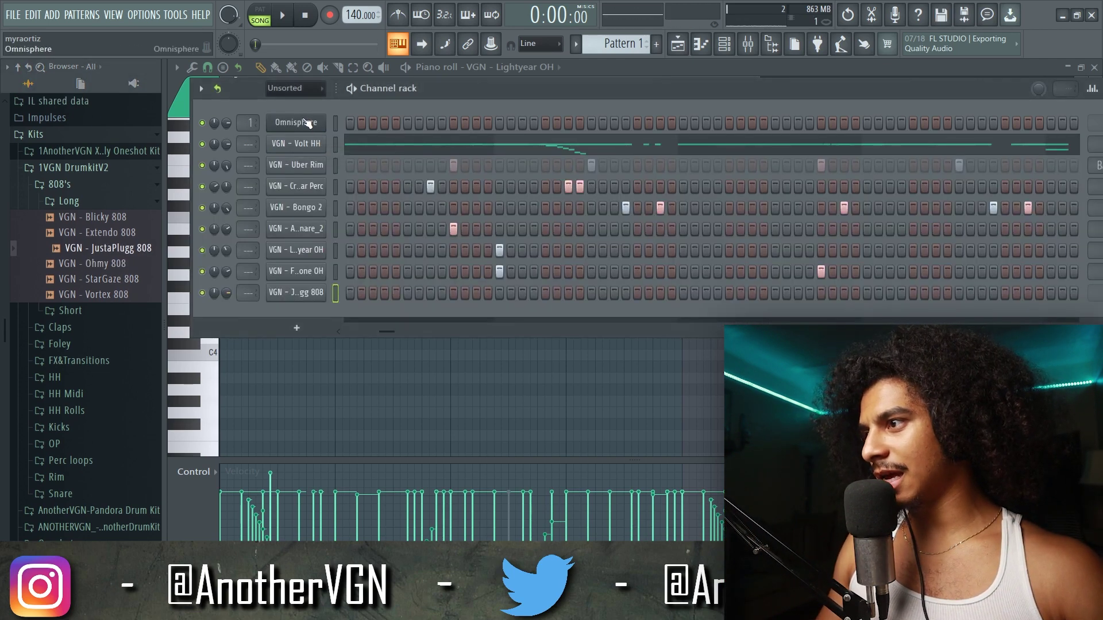
pyautogui.moveTo(90, 253); pyautogui.dragTo(305, 292)
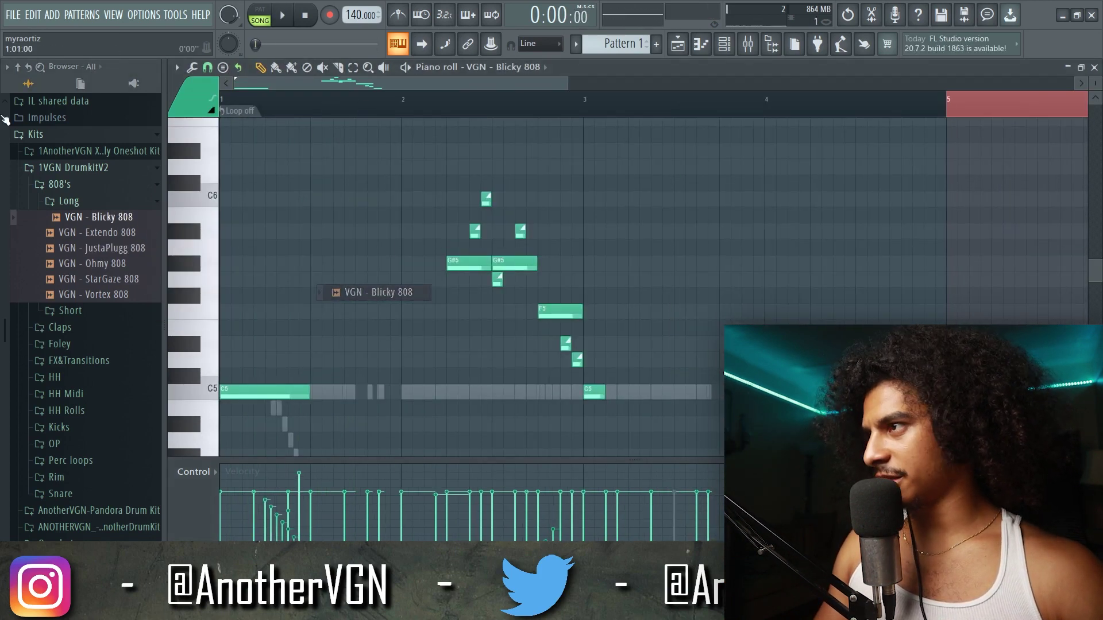
# - Delete unwanted notes from the Blicky 808 melody and shift the four high notes to the end of bar 4
pyautogui.scroll(3, 447, 173)
pyautogui.moveTo(591, 234); pyautogui.dragTo(445, 168)
pyautogui.press('Delete')
pyautogui.moveTo(694, 386); pyautogui.dragTo(505, 266)
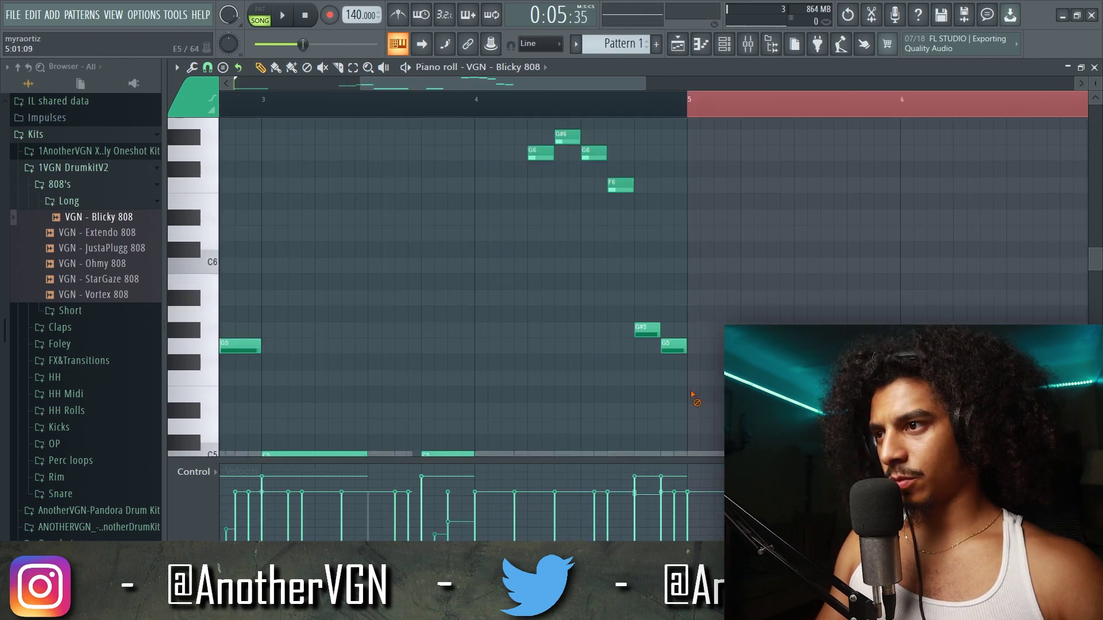
pyautogui.moveTo(705, 222); pyautogui.dragTo(525, 138)
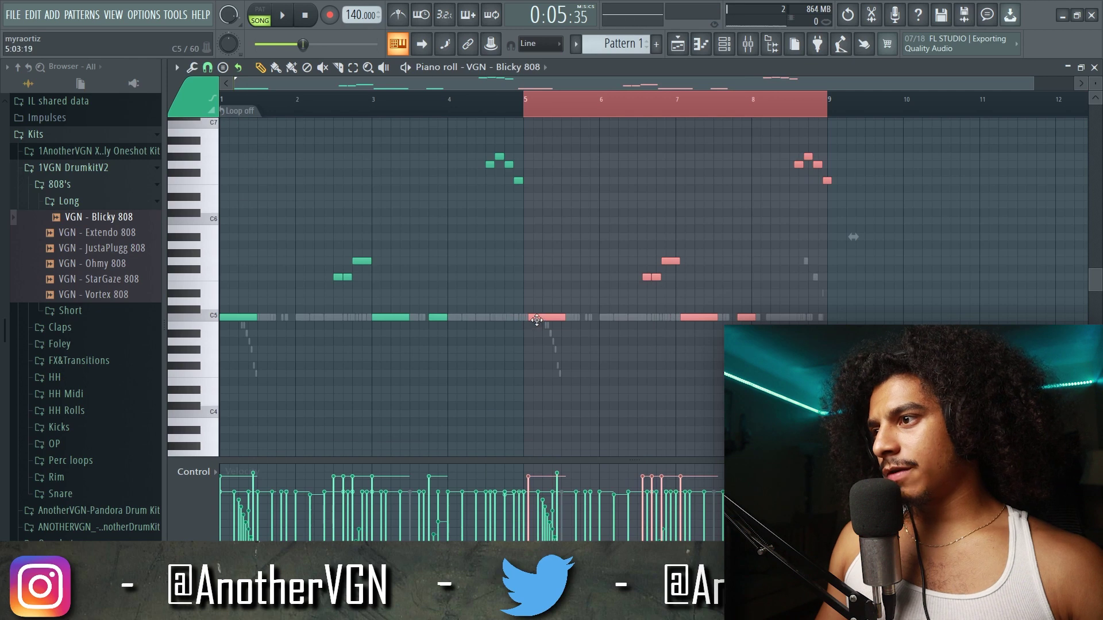
# - Align the duplicated 808 notes with the start of bar 5 and select the D6 and F6 notes closing bar 4
pyautogui.moveTo(536, 320); pyautogui.dragTo(534, 320)
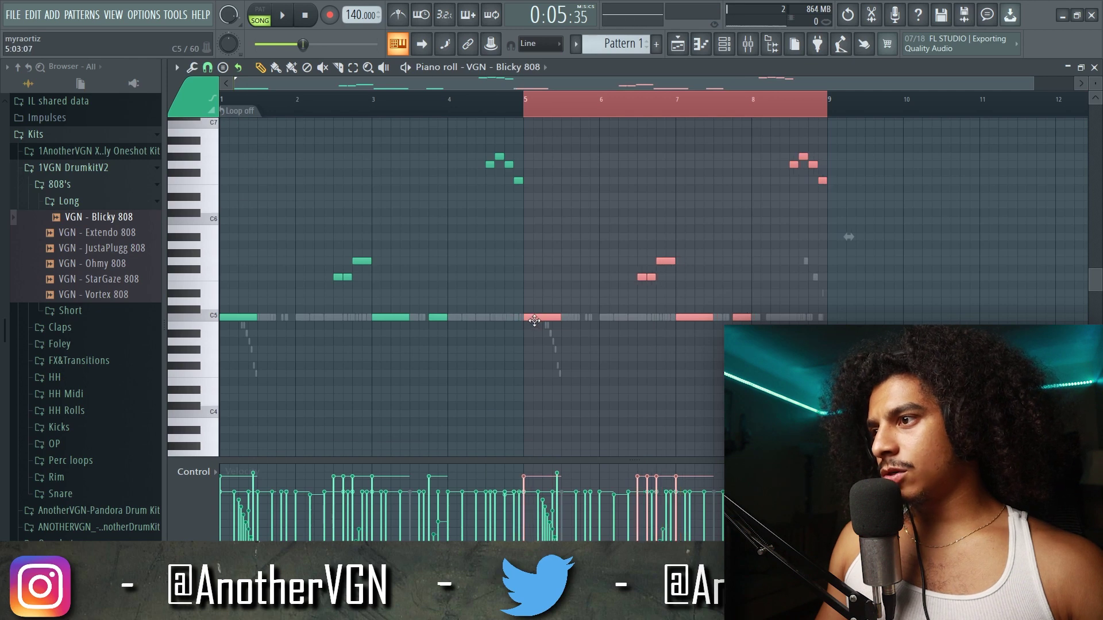
pyautogui.moveTo(459, 115); pyautogui.dragTo(3, 118)
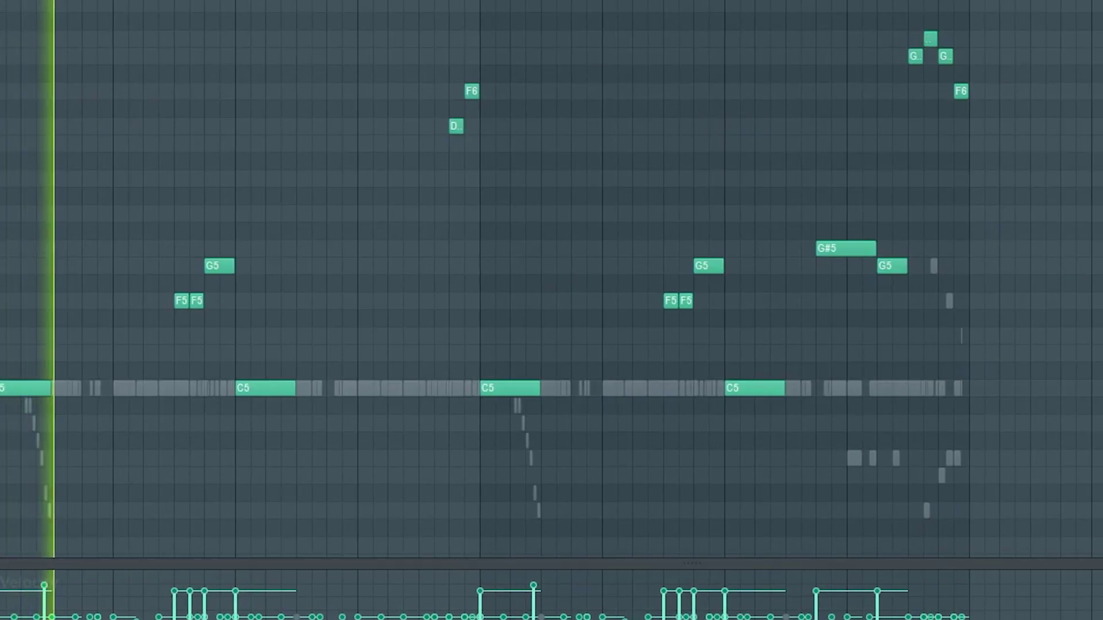
pyautogui.moveTo(537, 184); pyautogui.dragTo(419, 50)
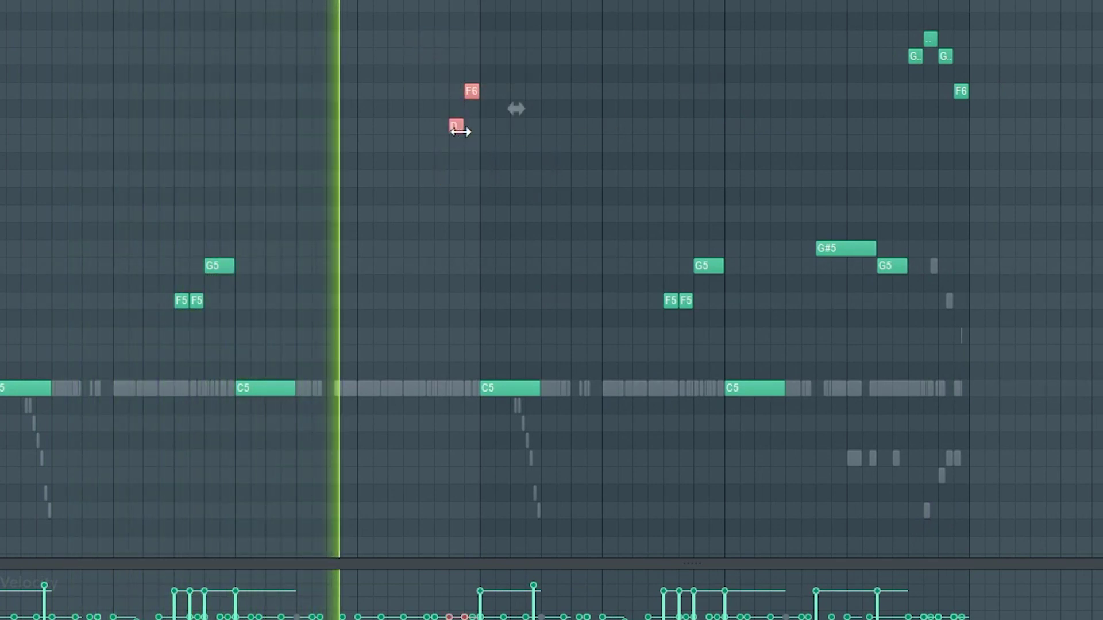
pyautogui.click(667, 88)
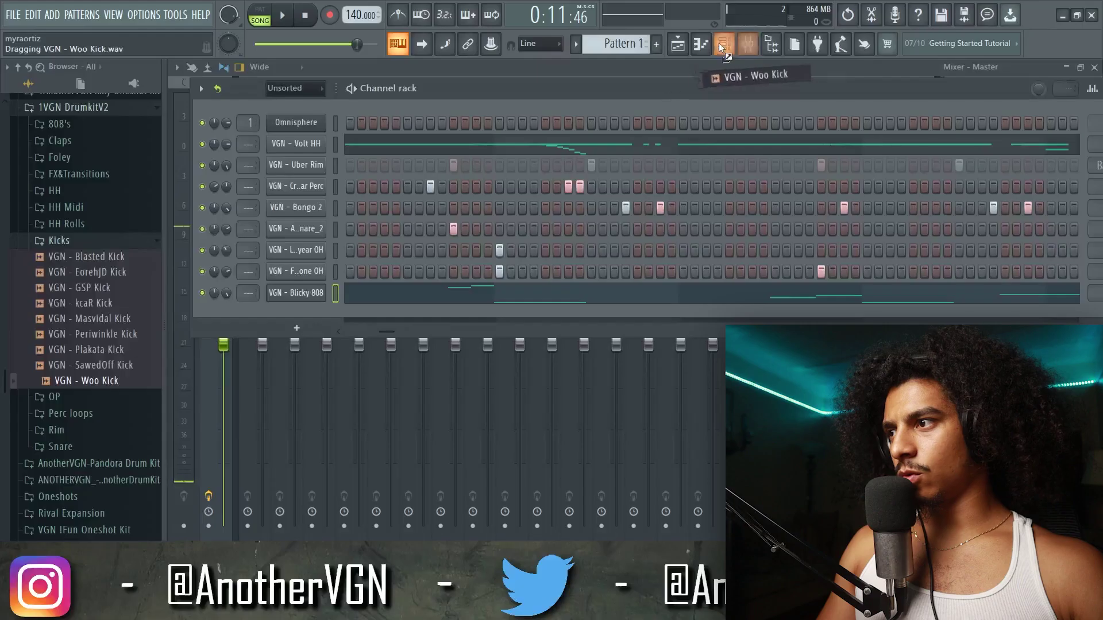
# - Add VGN - Woo Kick as a new channel and place kicks on steps 1, 25, 29 and 33, following the 808 notes
pyautogui.moveTo(719, 43); pyautogui.dragTo(336, 313)
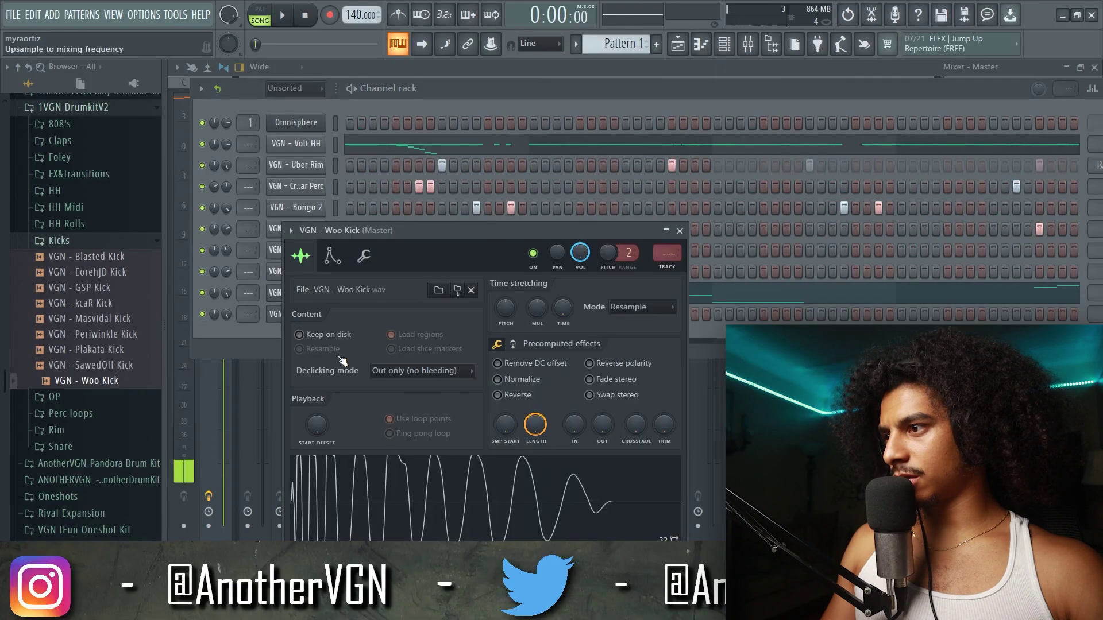
pyautogui.press('space')
pyautogui.click(679, 230)
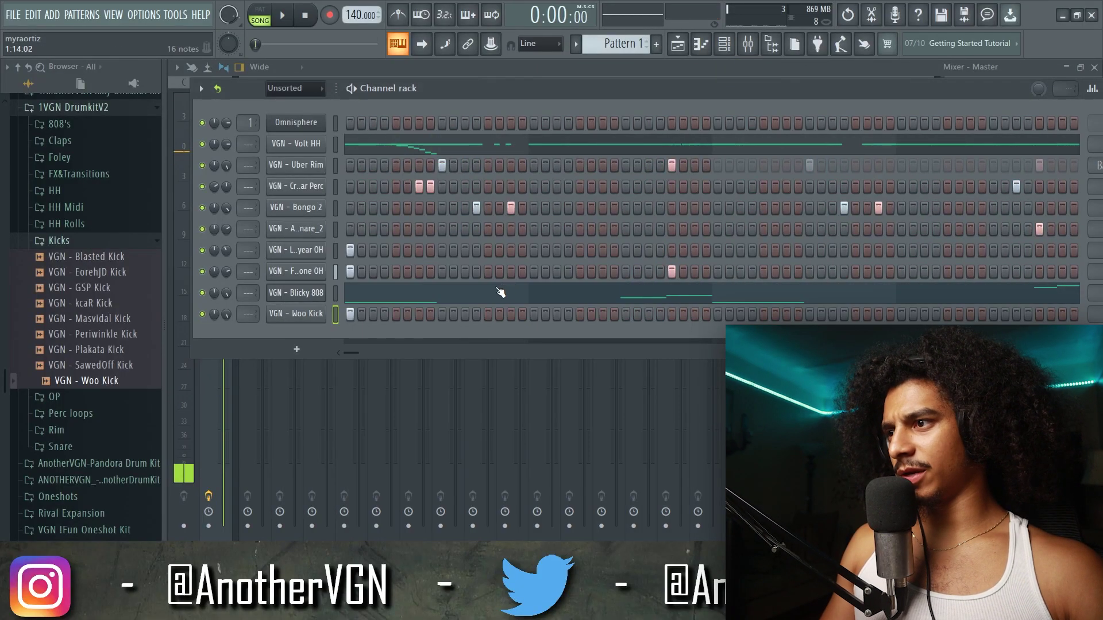
pyautogui.click(626, 314)
pyautogui.click(672, 313)
pyautogui.click(719, 314)
pyautogui.press('space')
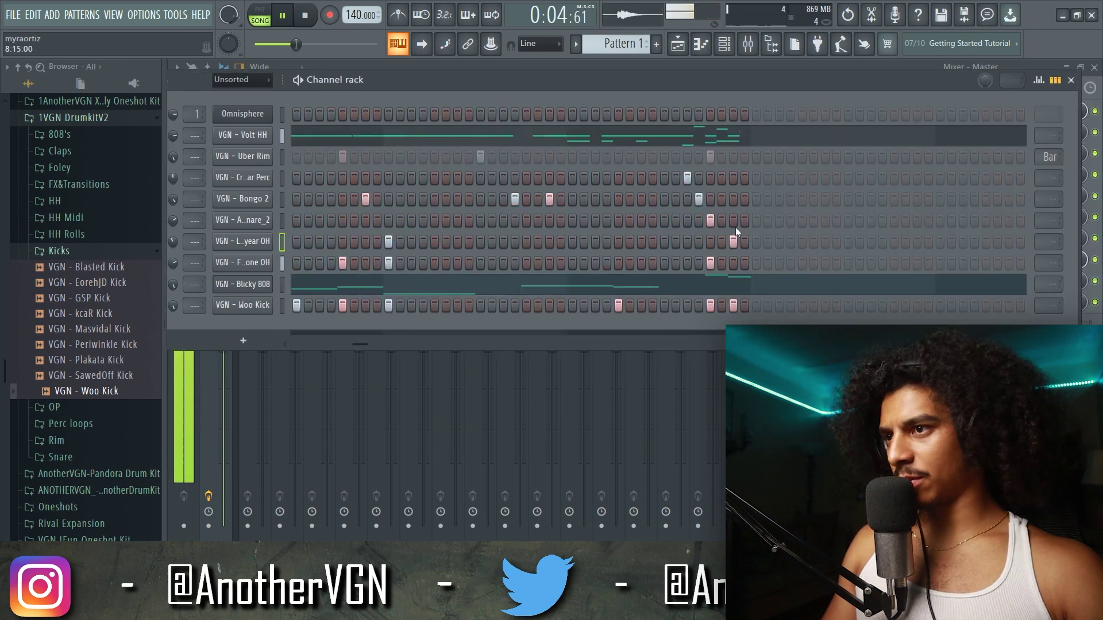
pyautogui.moveTo(364, 345)
pyautogui.mouseDown()
pyautogui.moveTo(325, 351)
pyautogui.moveTo(361, 353)
pyautogui.mouseUp()
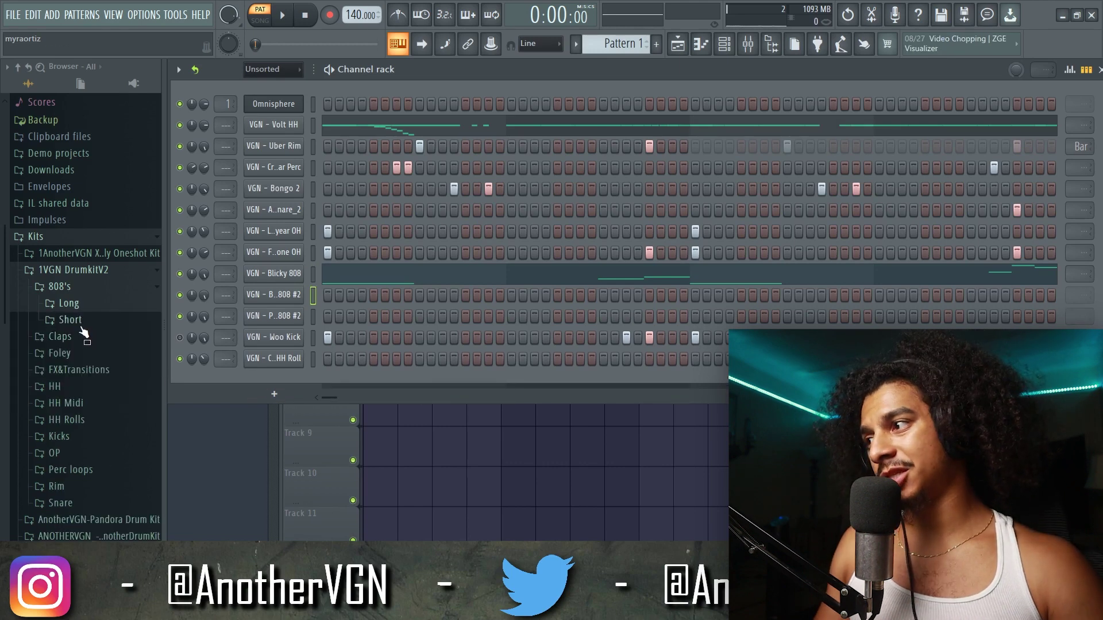
# - Replace the Blicky 808 sample with VGN - Pawg 808 from the short 808s and open its waveform in Edison
pyautogui.click(74, 320)
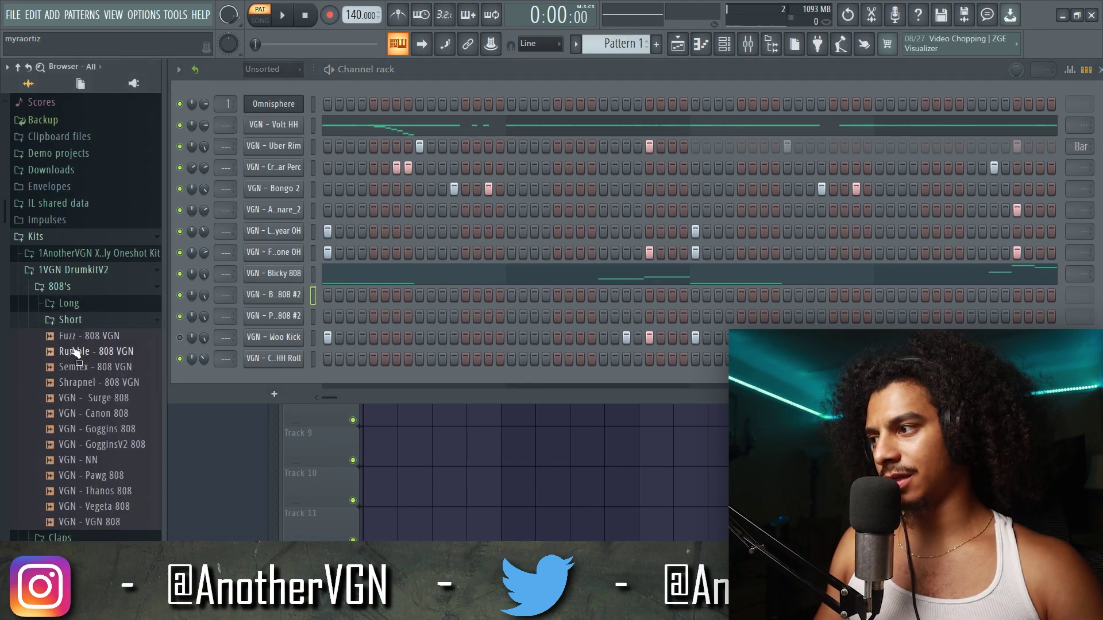
pyautogui.moveTo(160, 430); pyautogui.dragTo(274, 274)
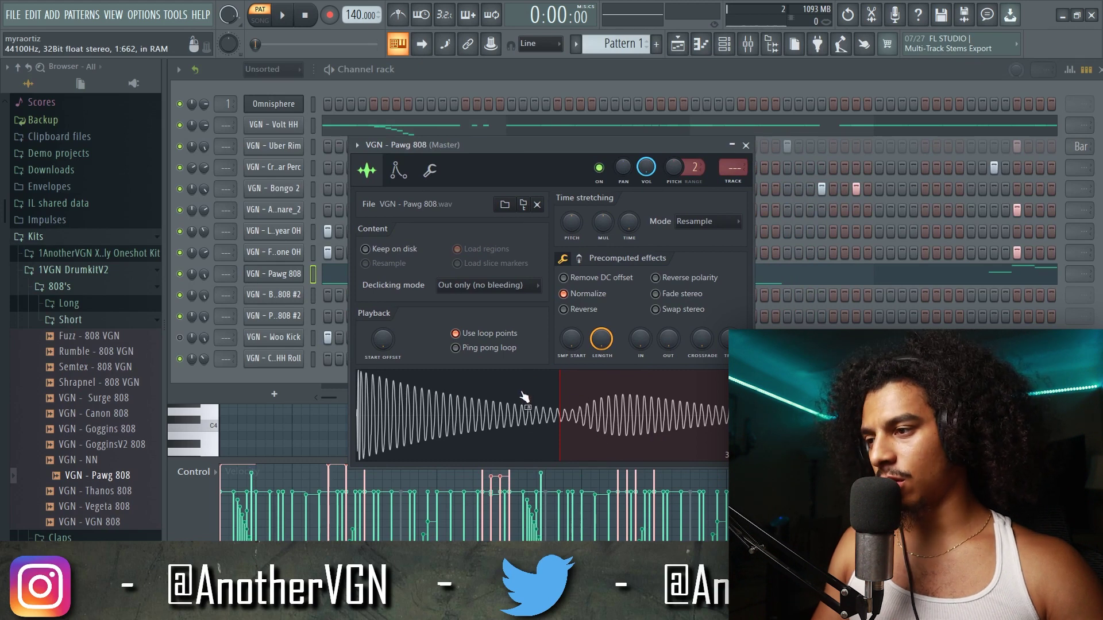
pyautogui.doubleClick(486, 402)
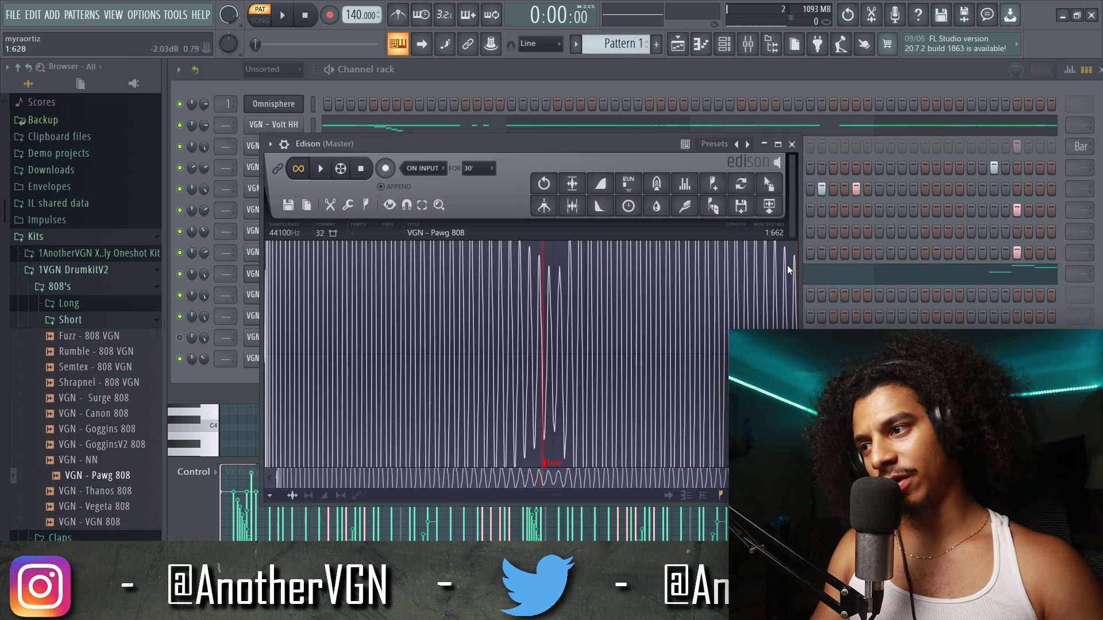
# - Apply the loop to the VGN - Pawg 808 channel sample and audition the 808 melody in its piano roll
pyautogui.hotkey('ctrl', 'l')
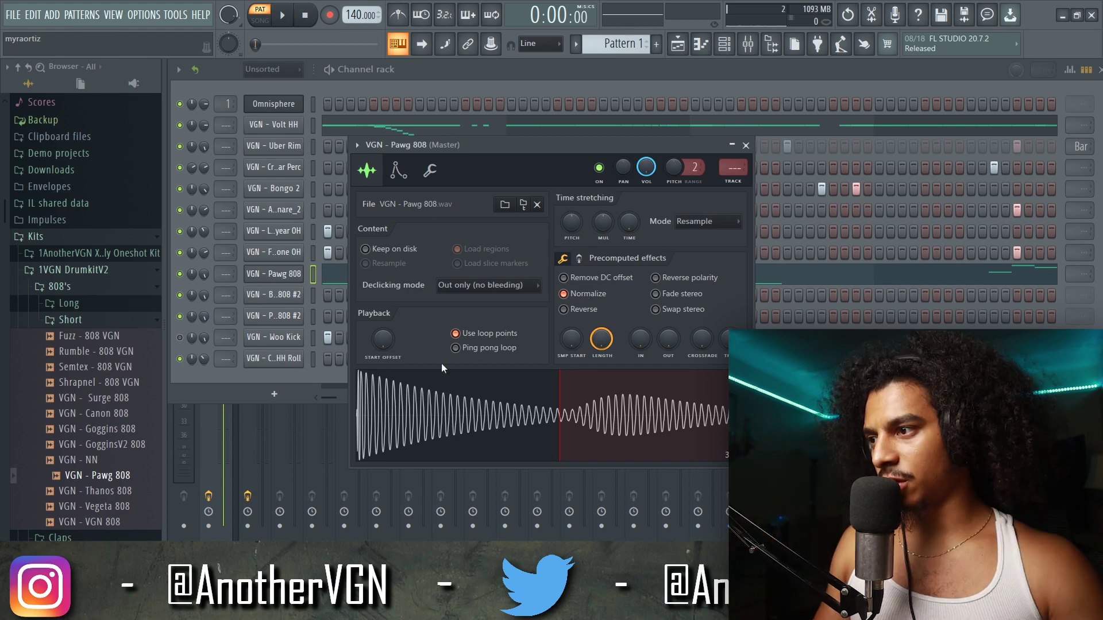
pyautogui.click(423, 401)
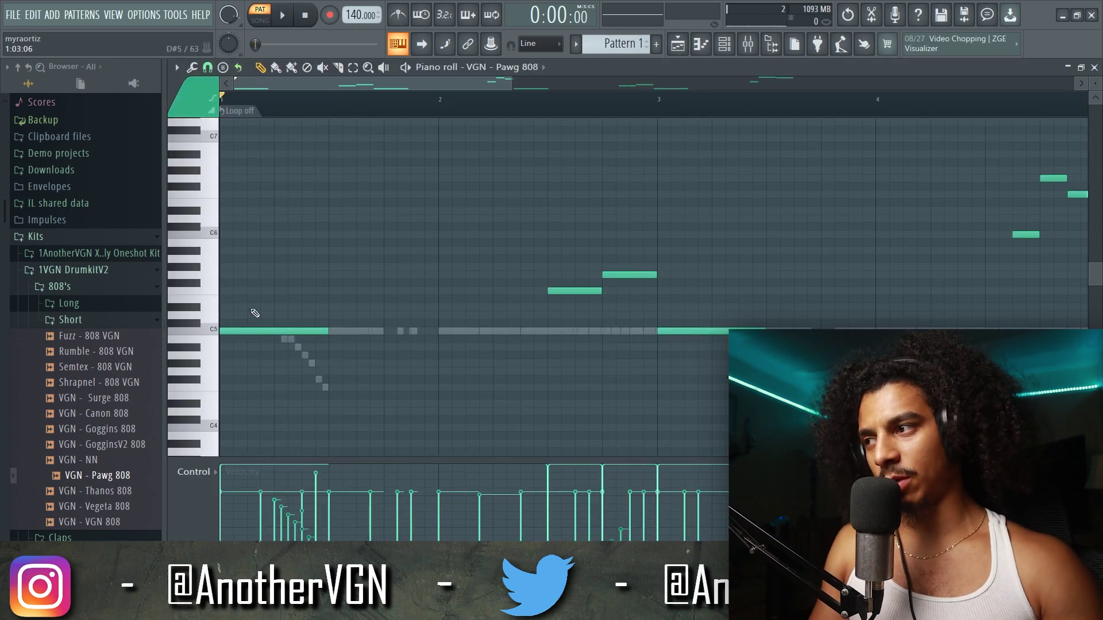
pyautogui.press('space')
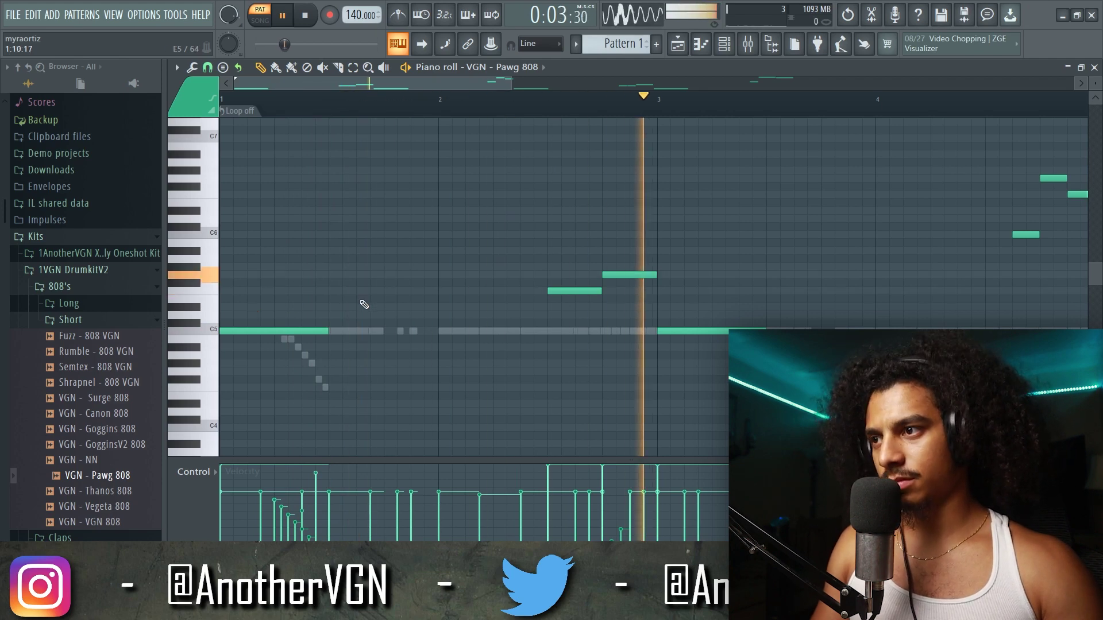
pyautogui.scroll(-4, 396, 276)
pyautogui.press('space')
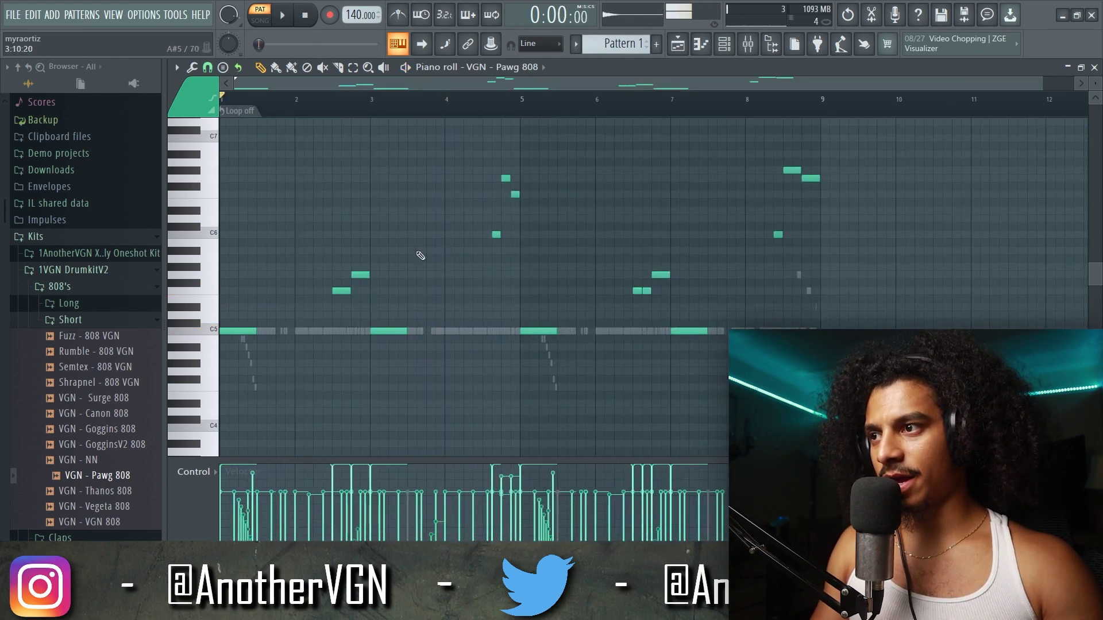
pyautogui.scroll(4, 808, 217)
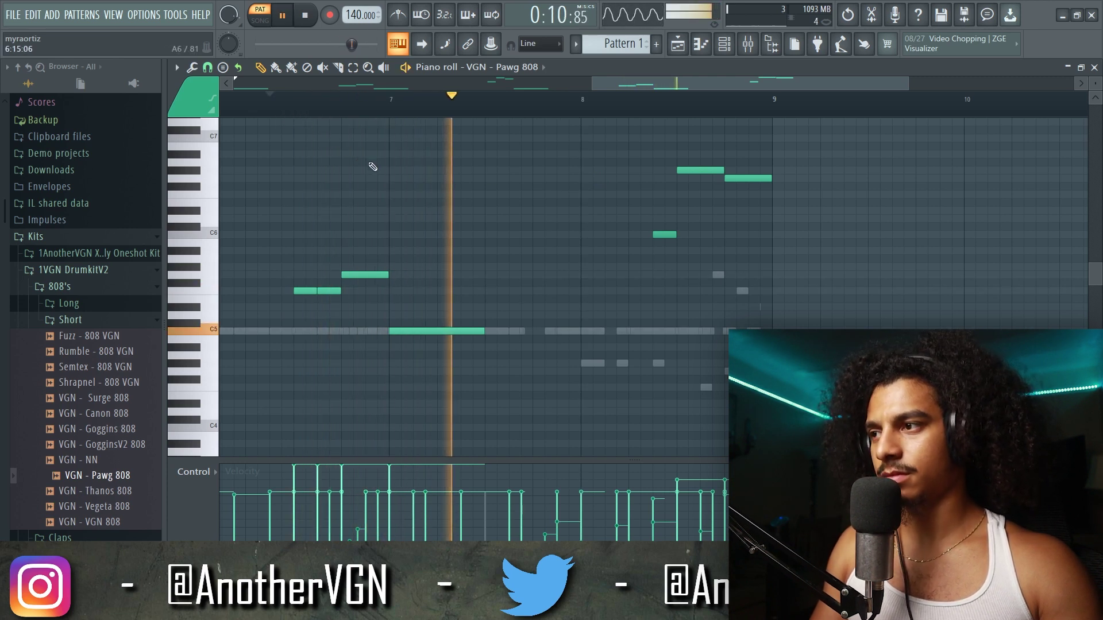
pyautogui.scroll(-1, 415, 165)
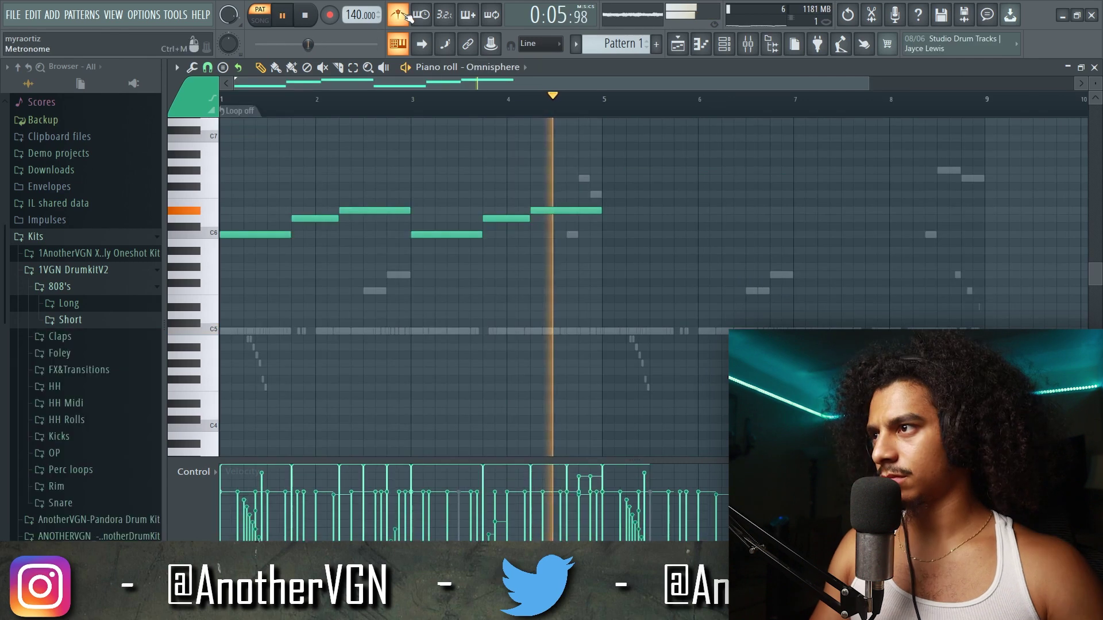
# - Duplicate the Omnisphere melody of bars 1 to 4 into bars 5 to 8
pyautogui.press('space')
pyautogui.moveTo(702, 278); pyautogui.dragTo(619, 243)
pyautogui.press('space')
pyautogui.keyDown('ctrl'); pyautogui.click(632, 188); pyautogui.keyUp('ctrl')
pyautogui.press('space')
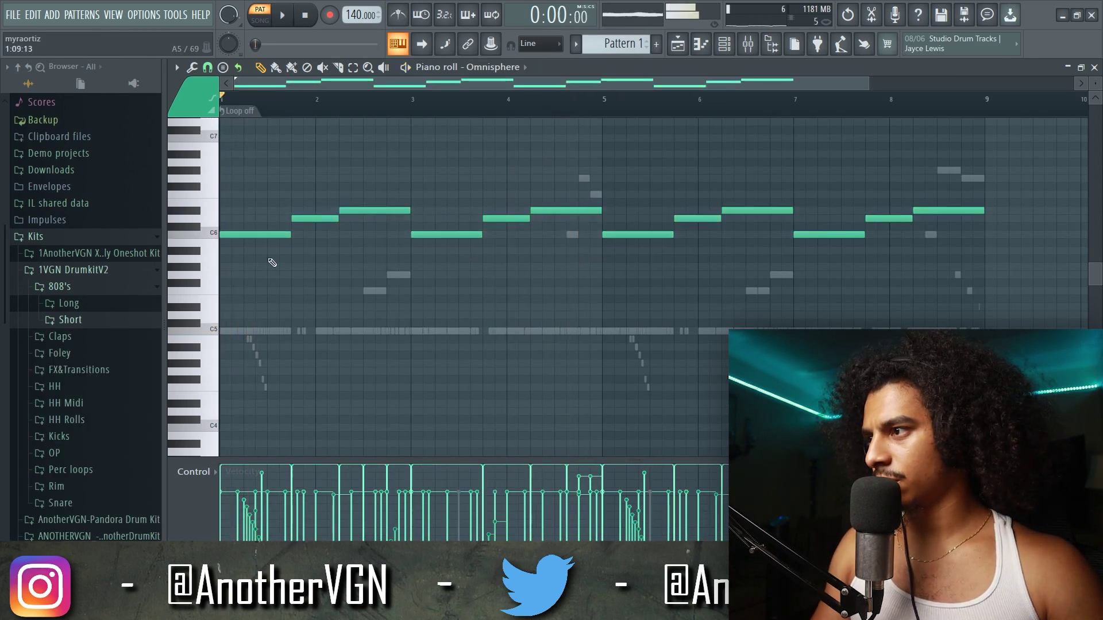
# - Layer a copy of the Omnisphere melody one octave higher, starting on C7
pyautogui.scroll(2, 229, 270)
pyautogui.moveTo(260, 222); pyautogui.dragTo(231, 220)
pyautogui.press('space')
pyautogui.scroll(2, 278, 117)
pyautogui.rightClick(248, 219)
pyautogui.rightClick(255, 282)
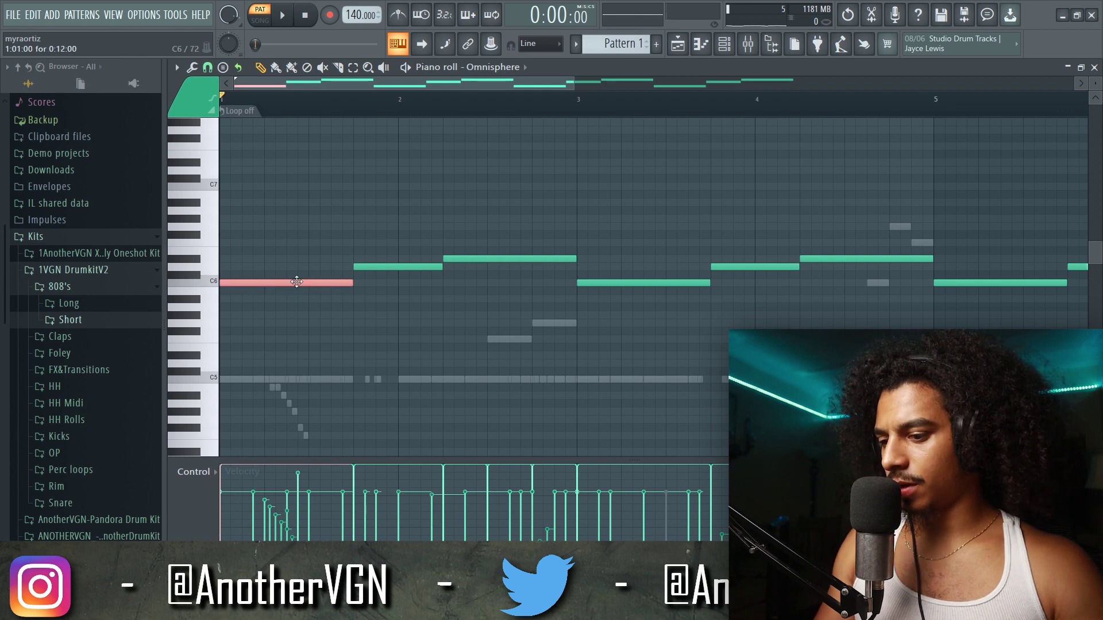
pyautogui.hotkey('ctrl', 'Up')
# - Extend the G6 harmony note in bar 2 to the start of bar 3 while auditioning the Omnisphere chords
pyautogui.press('space')
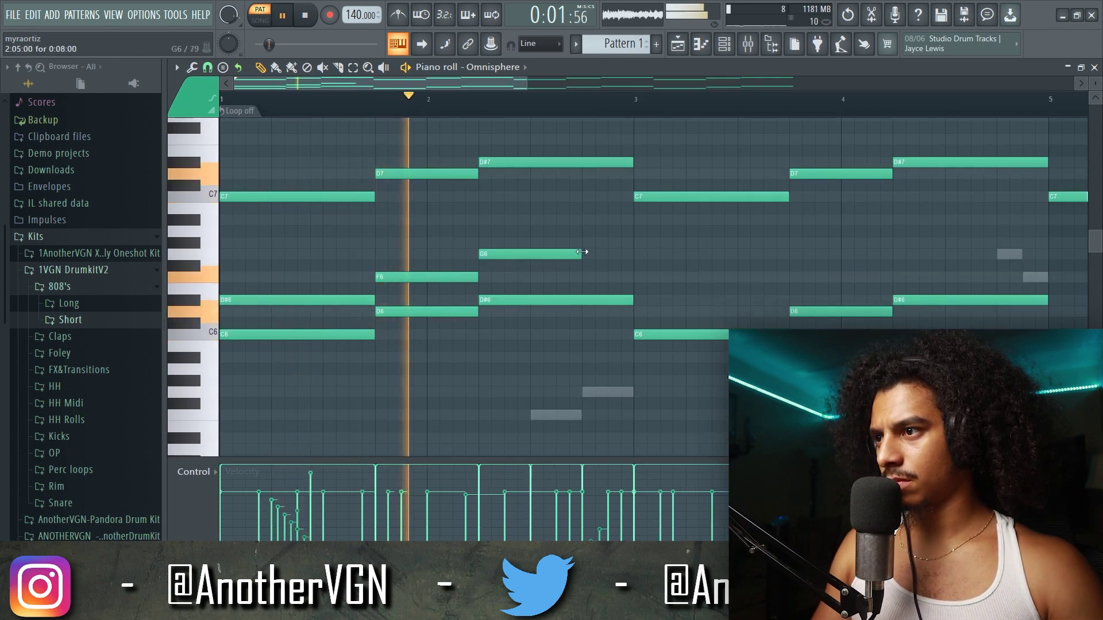
pyautogui.moveTo(581, 252); pyautogui.dragTo(632, 251)
pyautogui.press('space')
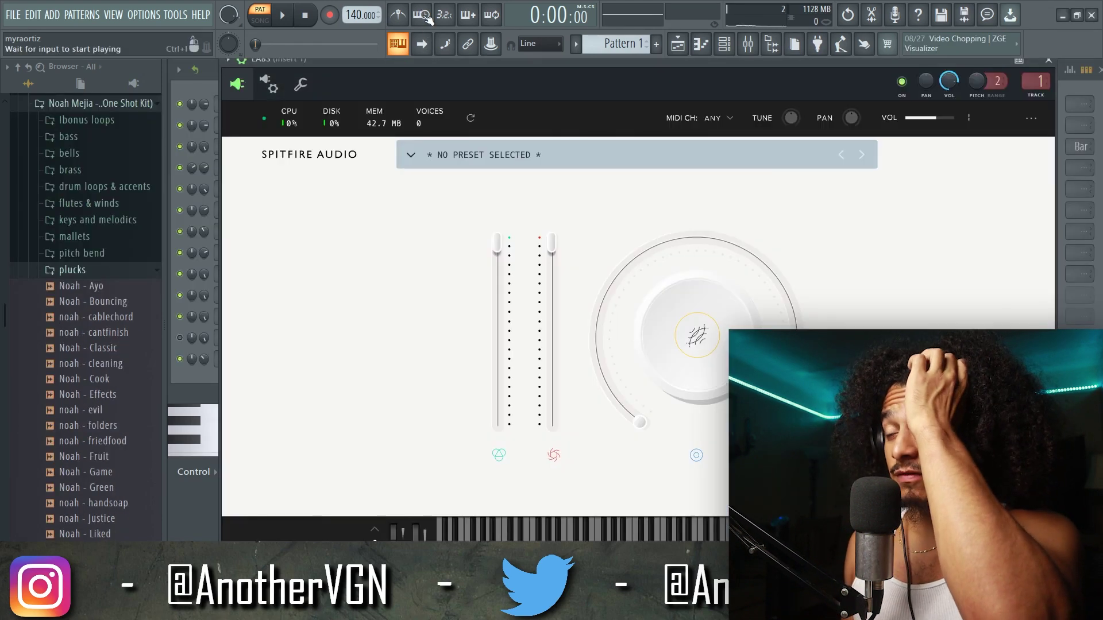
# - Randomize the velocities of the LABS notes in the piano roll with bipolar levels
pyautogui.click(700, 45)
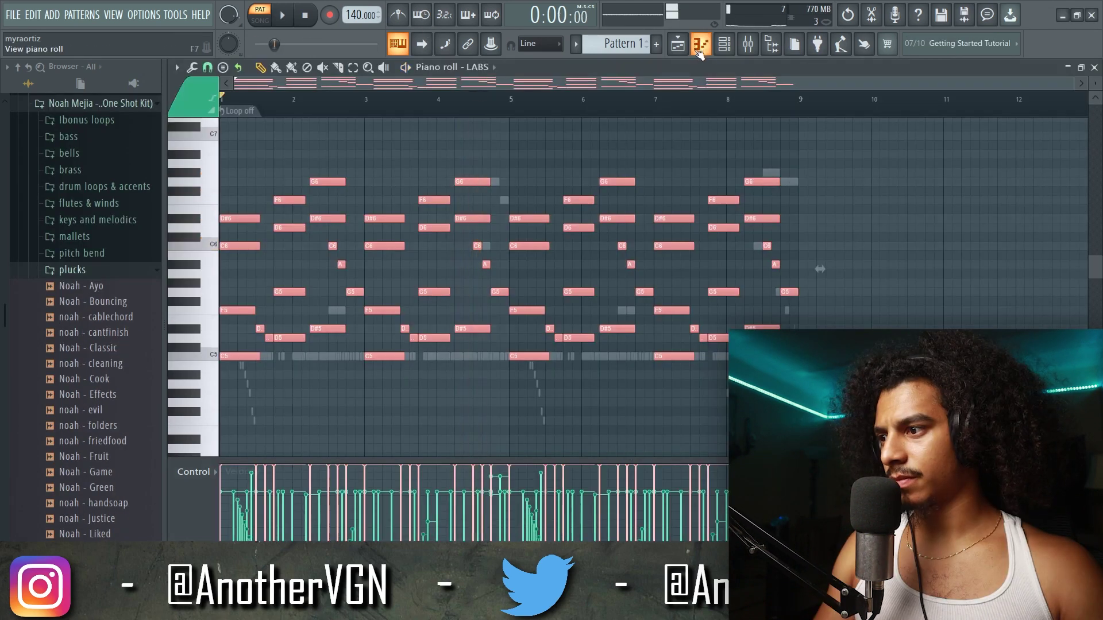
pyautogui.hotkey('alt', 'r')
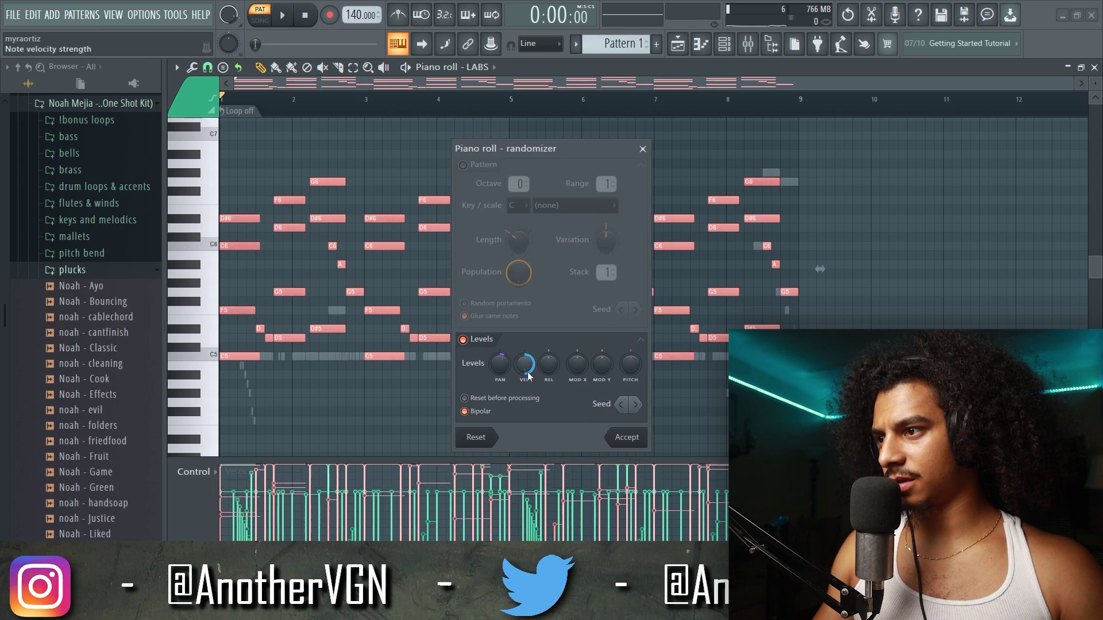
pyautogui.click(637, 438)
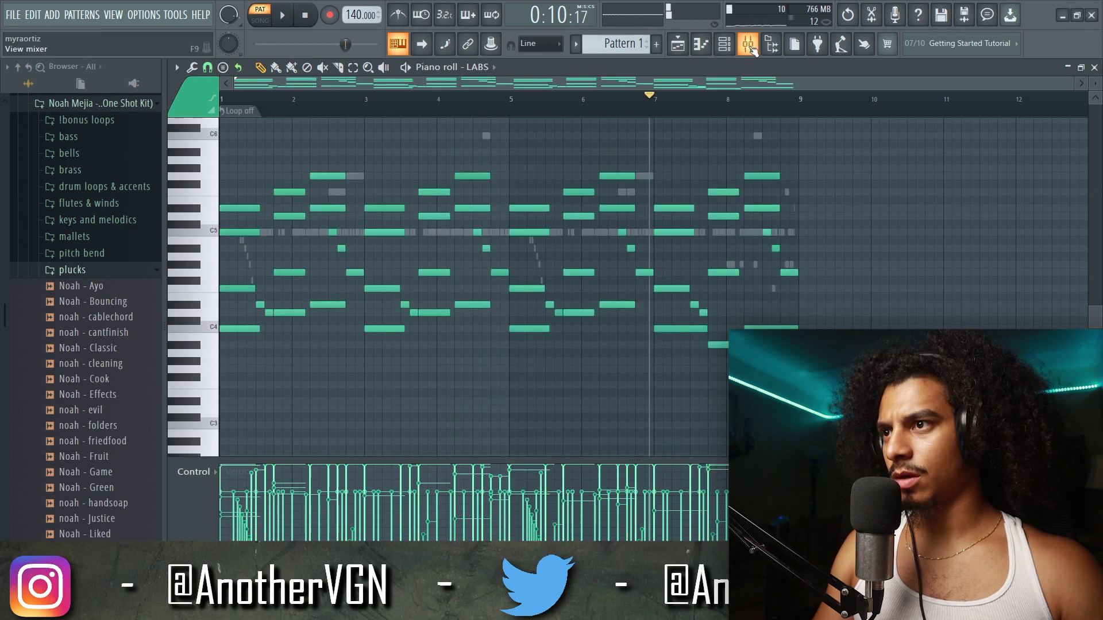
# - Open the mixer and close the LABS plugin window
pyautogui.press('F9')
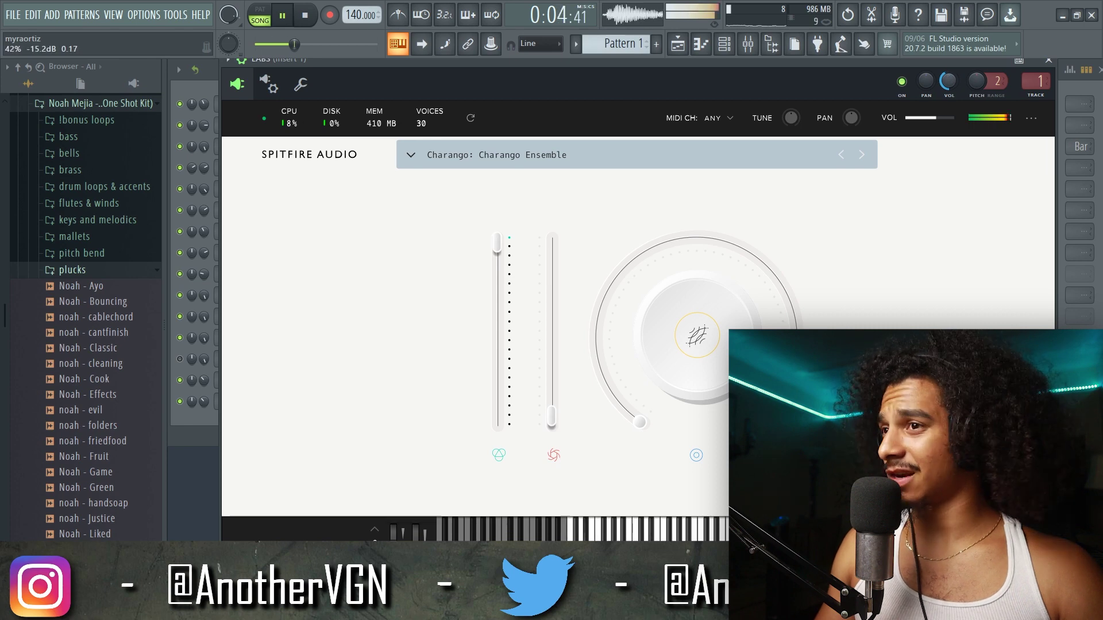
pyautogui.click(1045, 63)
pyautogui.click(367, 114)
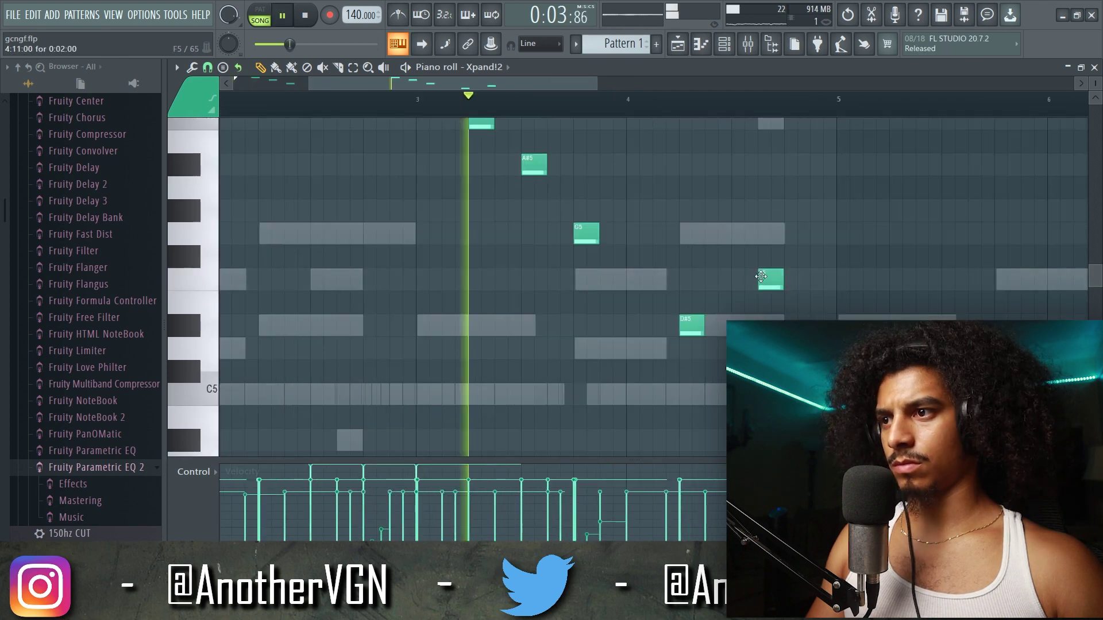
# - In the Xpand!2 melody, delete the F5 note in bar 4 and add an A#5 directly before the existing one in bar 7
pyautogui.rightClick(760, 276)
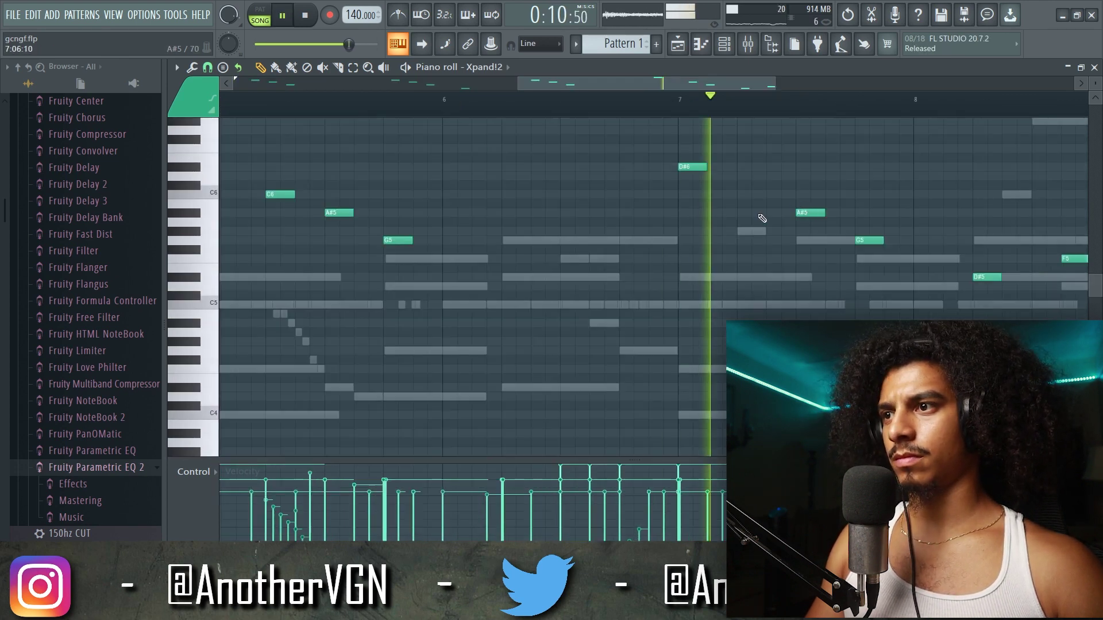
pyautogui.click(770, 213)
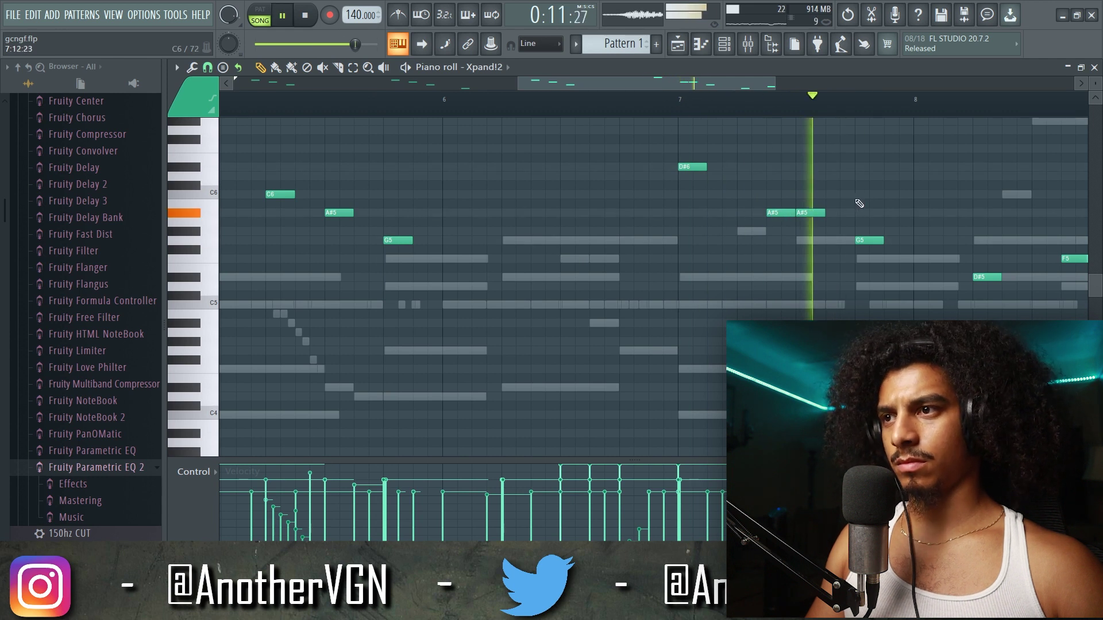
# - Replace the G5 note near the end of bar 7 with C6 and add a D6 in bar 8
pyautogui.press('space')
pyautogui.rightClick(864, 239)
pyautogui.rightClick(866, 195)
pyautogui.click(855, 231)
pyautogui.click(868, 195)
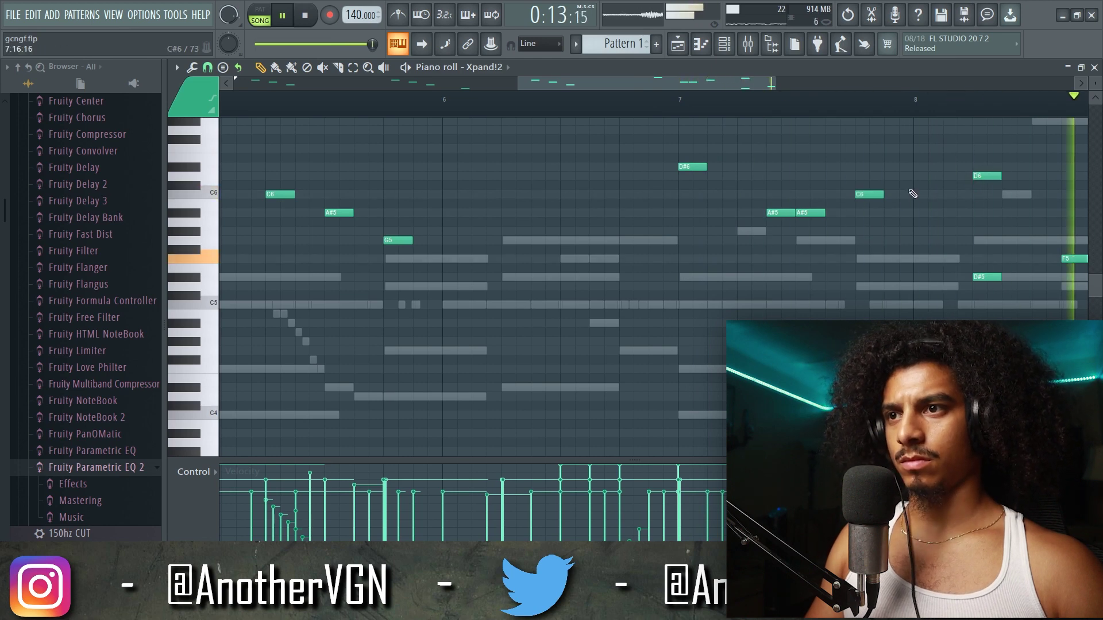
# - Delete the D6 note in bar 8 and place a closing note at the very end of the Xpand!2 melody
pyautogui.scroll(-3, 896, 184)
pyautogui.click(761, 101)
pyautogui.rightClick(942, 178)
pyautogui.scroll(-2, 949, 192)
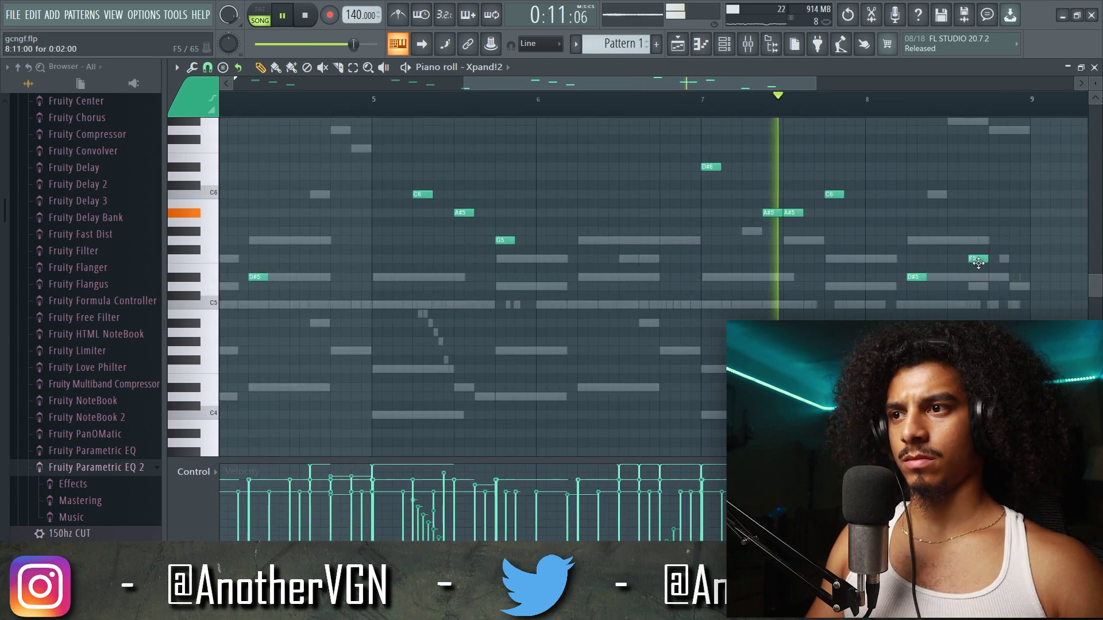
pyautogui.scroll(2, 960, 252)
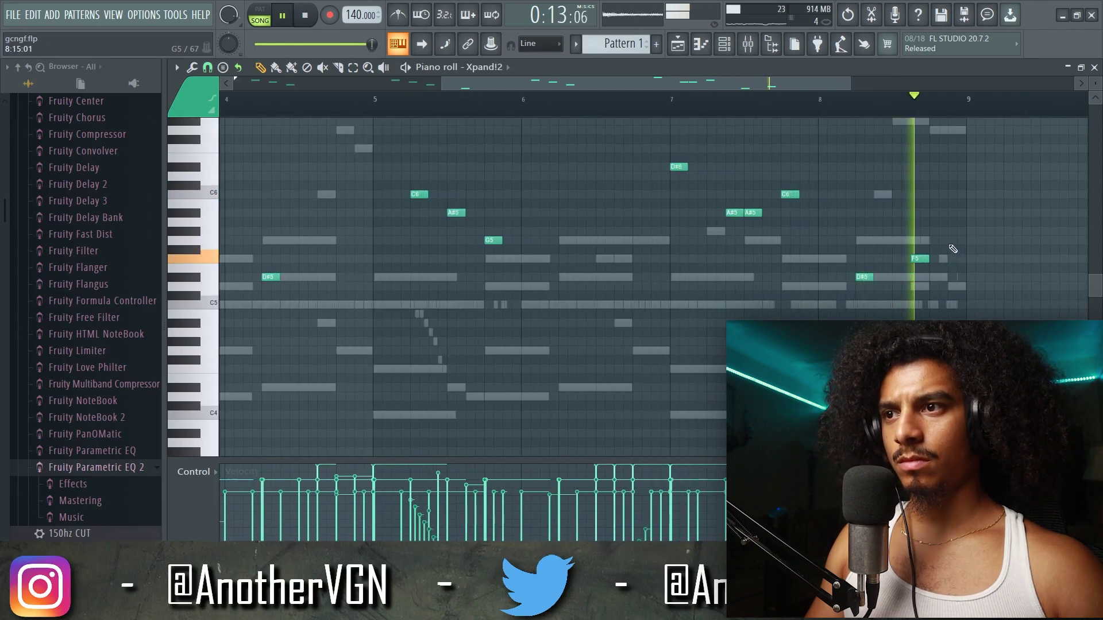
pyautogui.click(963, 239)
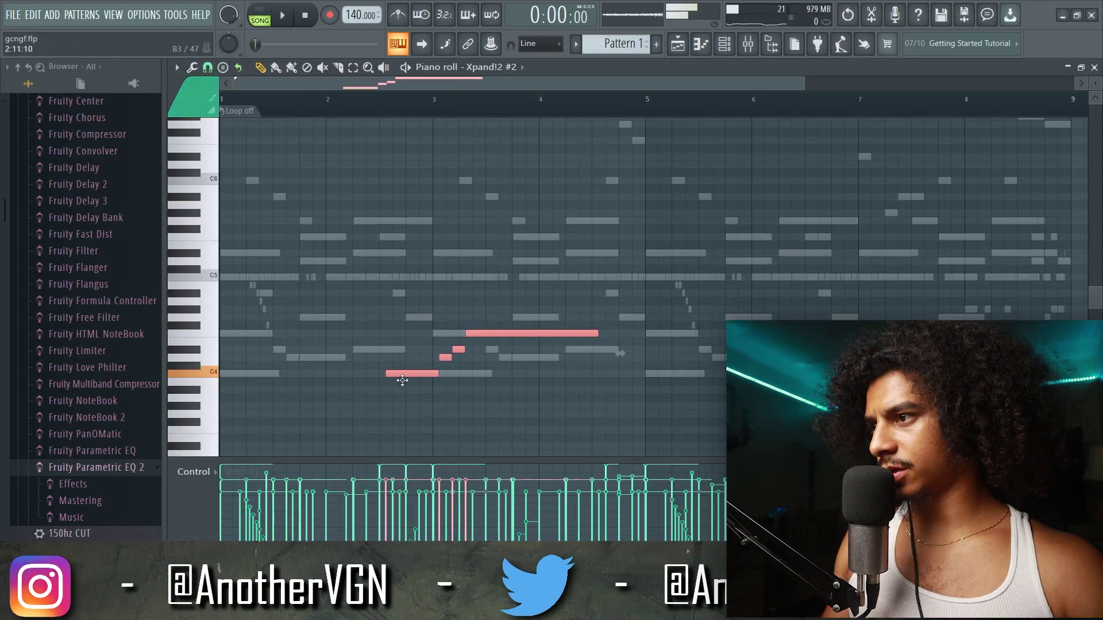
# - Align the four-note Xpand!2 #2 phrase with bars 1 and 3 and transpose it up an octave to start on C5
pyautogui.moveTo(402, 380)
pyautogui.mouseDown()
pyautogui.moveTo(250, 379)
pyautogui.moveTo(465, 380)
pyautogui.moveTo(449, 380)
pyautogui.mouseUp()
pyautogui.press('space')
pyautogui.press('space')
pyautogui.keyDown('ctrl'); pyautogui.click(488, 319); pyautogui.keyUp('ctrl')
pyautogui.hotkey('ctrl', 'Up')
pyautogui.press('space')
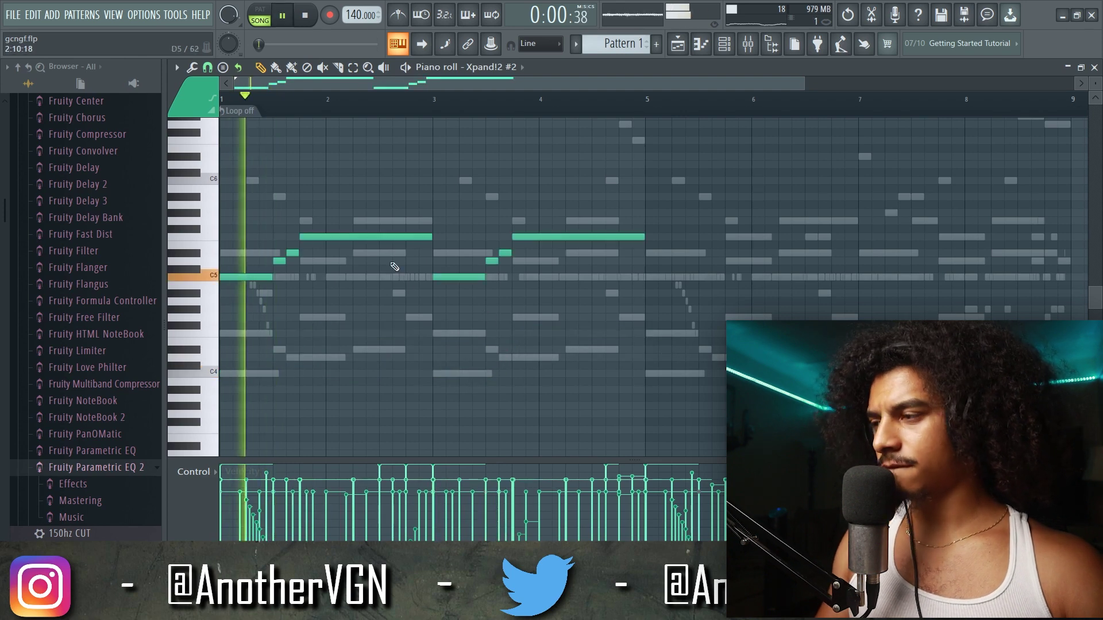
# - Try adding C6 and A#5 notes in the second half of bar 4 of the Xpand!2 #2 melody
pyautogui.scroll(3, 252, 200)
pyautogui.scroll(1, 253, 199)
pyautogui.scroll(-3, 510, 247)
pyautogui.scroll(2, 509, 247)
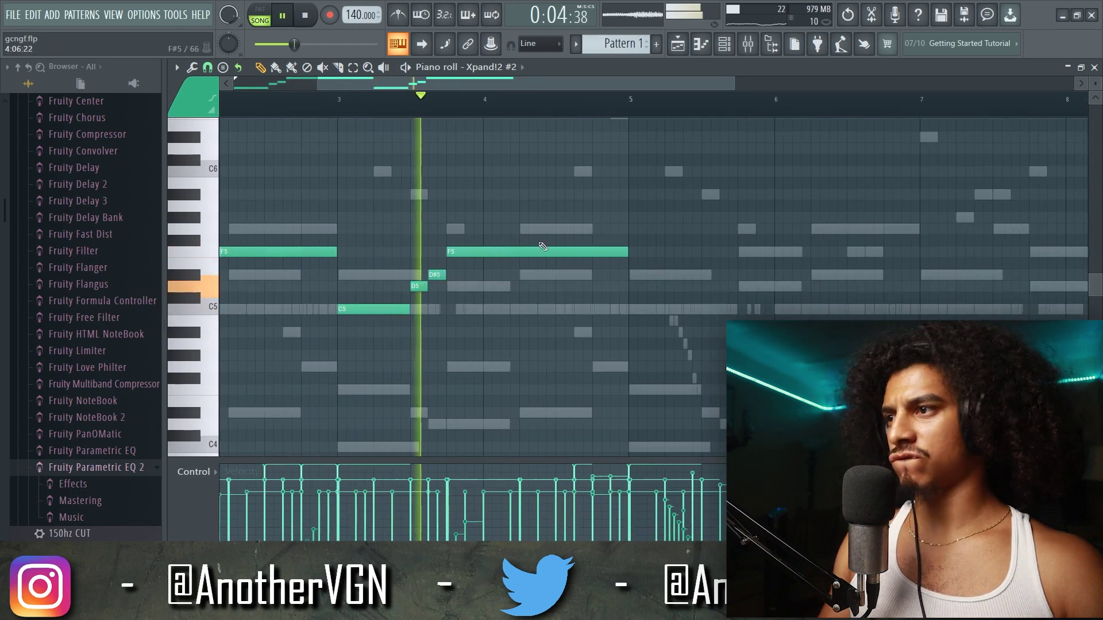
pyautogui.click(564, 172)
pyautogui.click(597, 194)
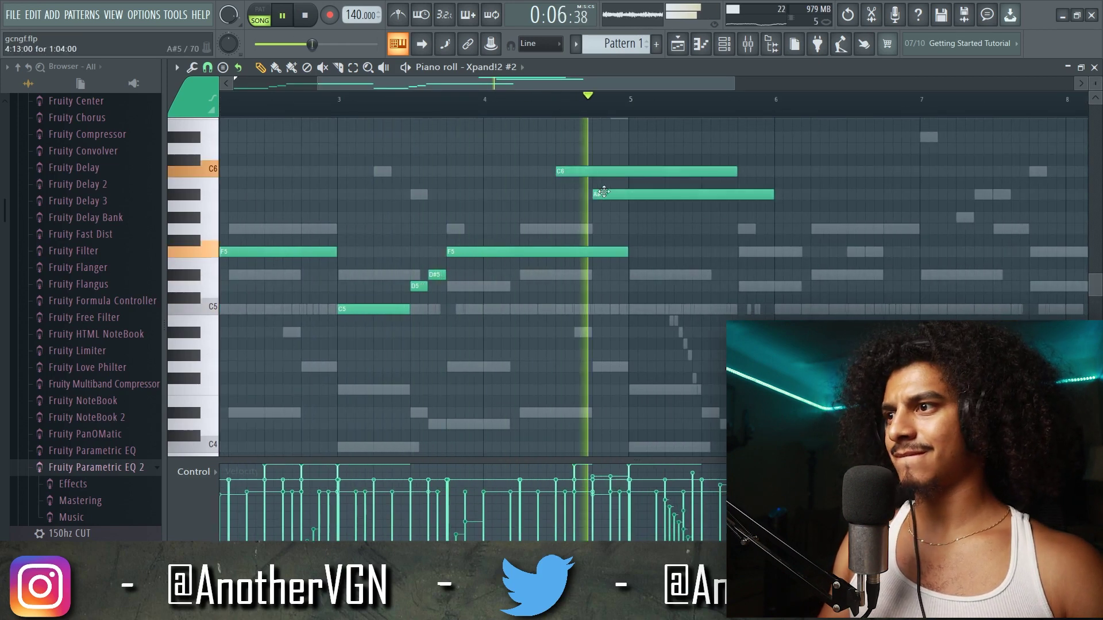
pyautogui.press('space')
pyautogui.rightClick(609, 194)
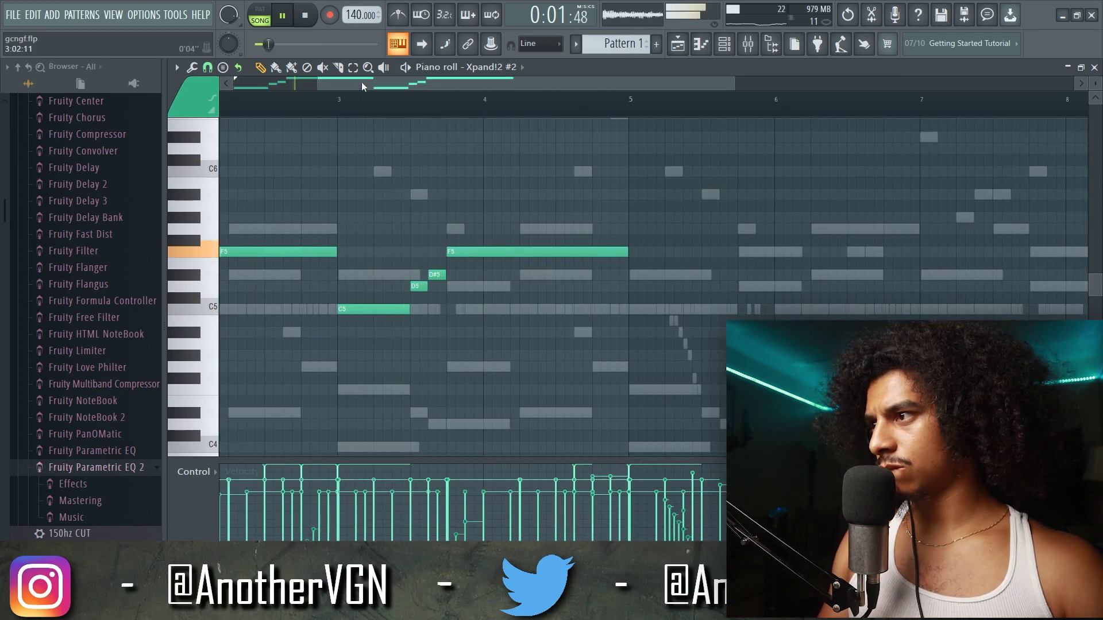
# - Shorten both long F5 notes of the Xpand!2 #2 melody to a length of 0:12:00
pyautogui.press('space')
pyautogui.moveTo(509, 252); pyautogui.dragTo(438, 254)
pyautogui.press('space')
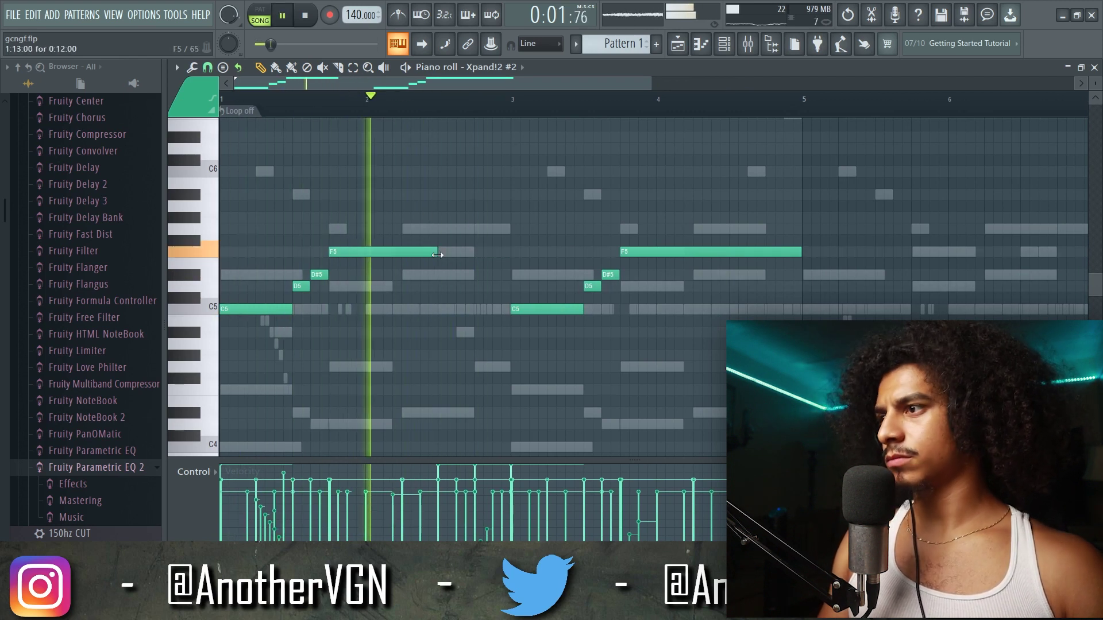
pyautogui.click(802, 251)
pyautogui.rightClick(803, 252)
pyautogui.moveTo(804, 252); pyautogui.dragTo(731, 251)
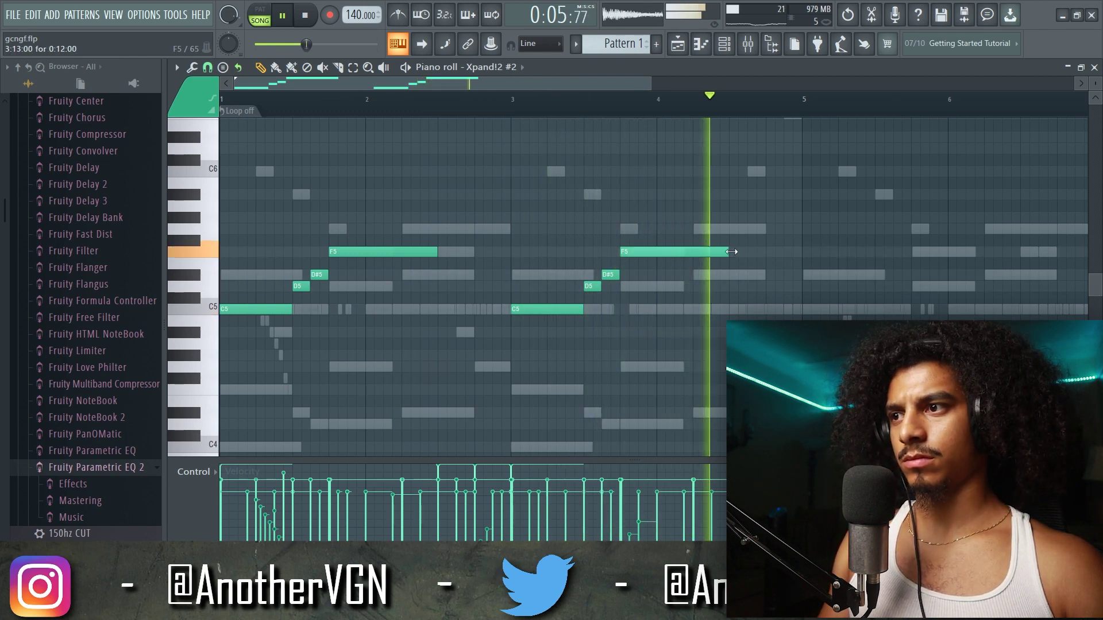
# - Raise the Xpand!2 #2 melody one octave and close bar 4 with short D#6 and D6 notes
pyautogui.press('space')
pyautogui.hotkey('ctrl', 'Up')
pyautogui.press('space')
pyautogui.scroll(5, 445, 237)
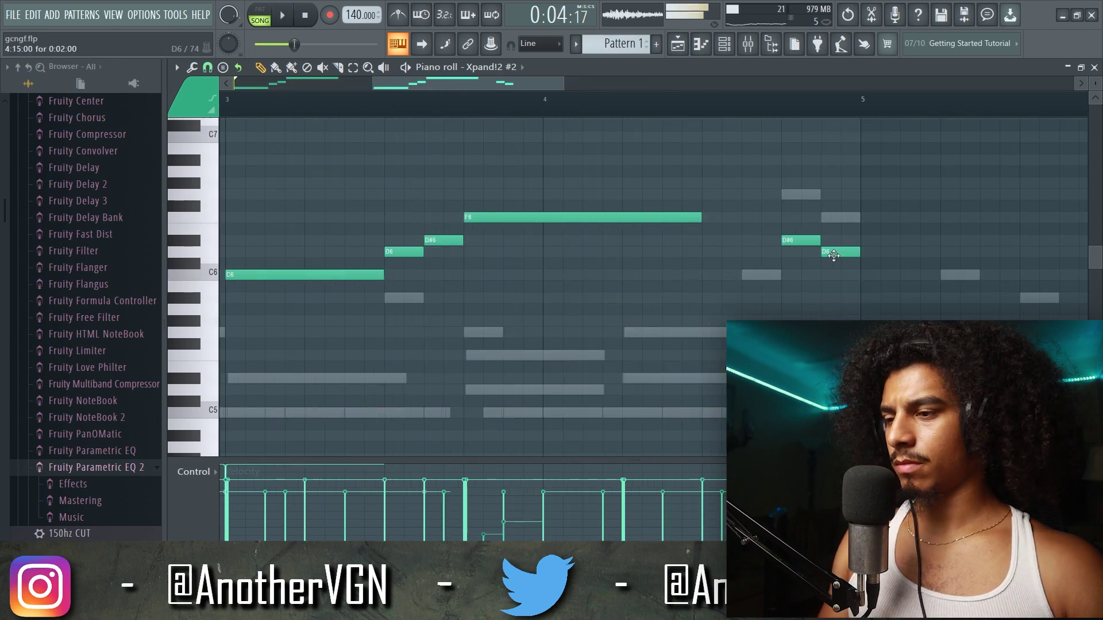
pyautogui.press('space')
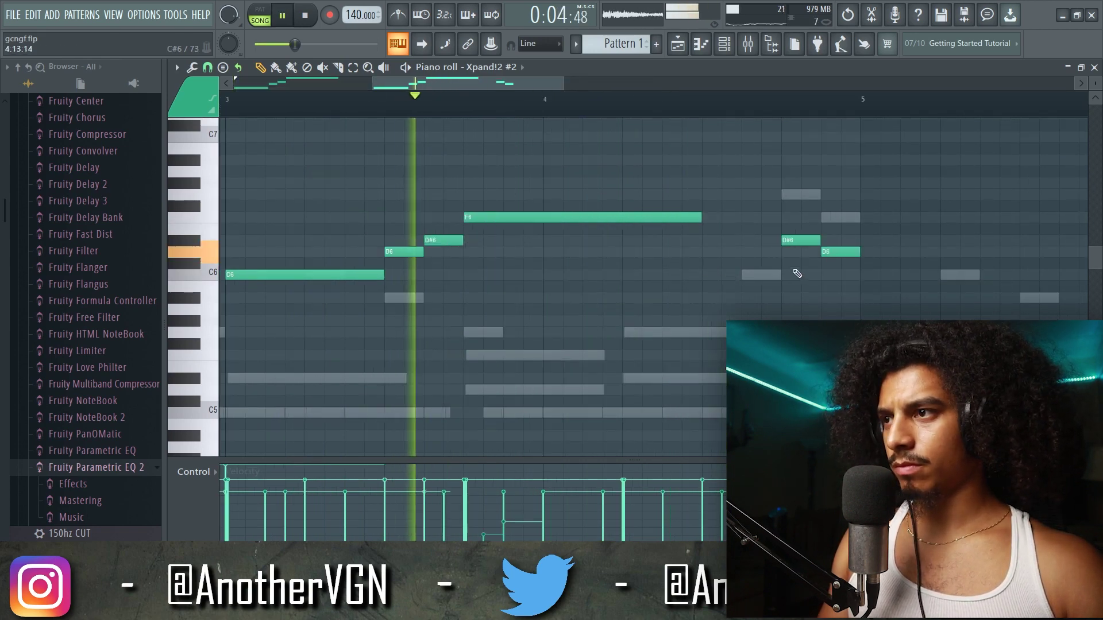
# - Duplicate the Xpand!2 #2 melody into bars 5 to 8 and lower the long F6 note starting in bar 7 to D6
pyautogui.scroll(-5, 747, 293)
pyautogui.press('space')
pyautogui.moveTo(745, 356); pyautogui.dragTo(170, 145)
pyautogui.keyDown('shift'); pyautogui.moveTo(238, 277); pyautogui.dragTo(594, 274); pyautogui.keyUp('shift')
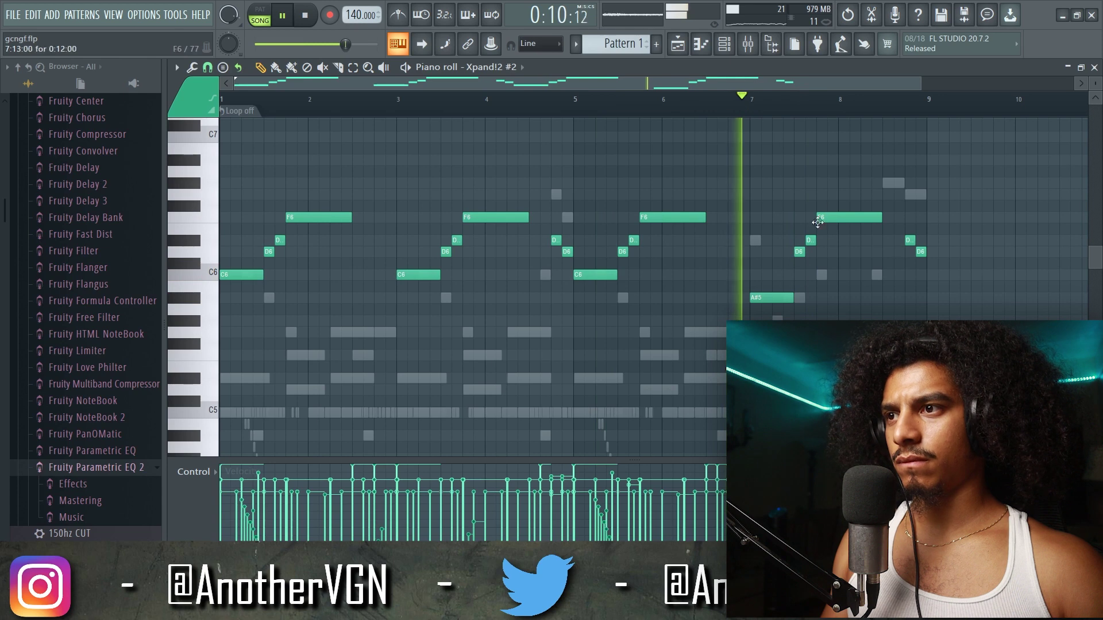
pyautogui.moveTo(826, 215); pyautogui.dragTo(829, 257)
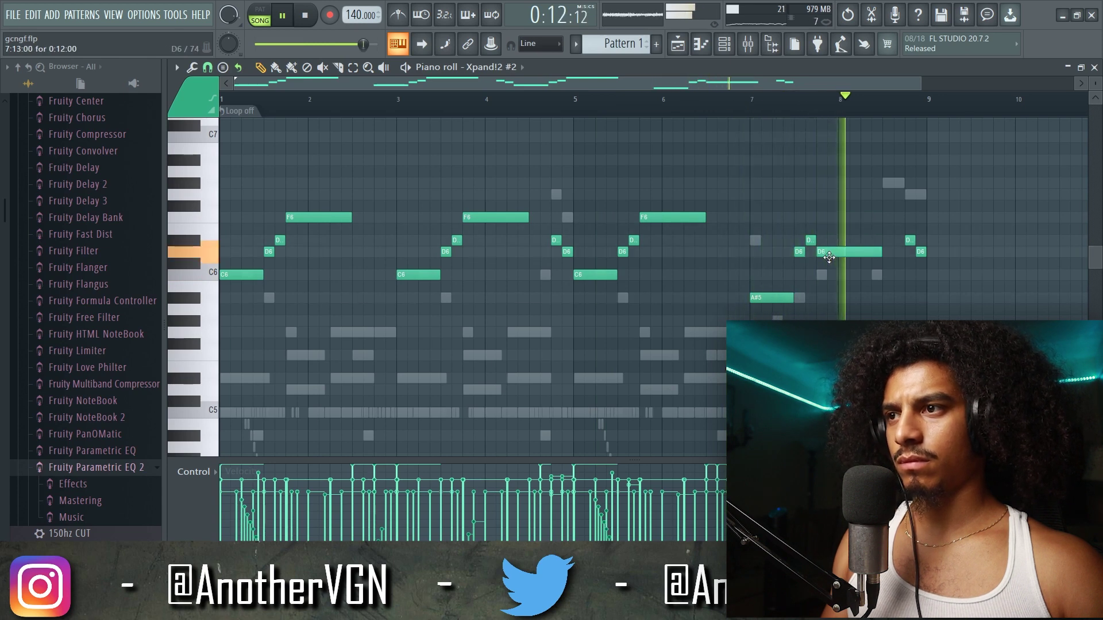
# - Replace the two closing notes of bar 8 with short F6, D6, G6 and D#6 notes spread over its second half
pyautogui.scroll(3, 888, 247)
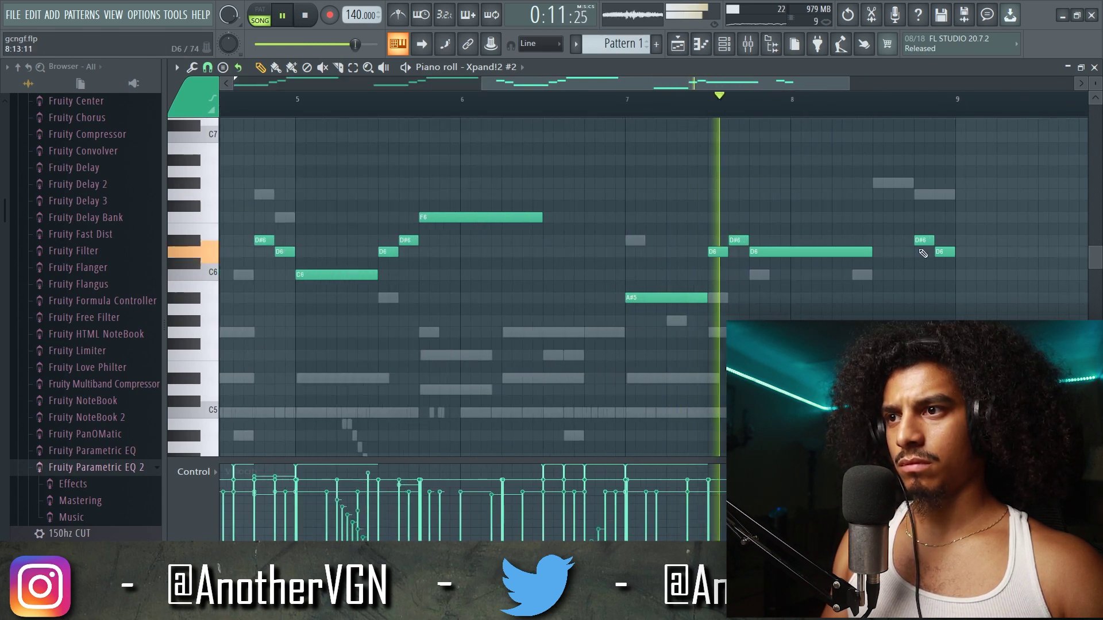
pyautogui.moveTo(972, 214); pyautogui.dragTo(827, 261)
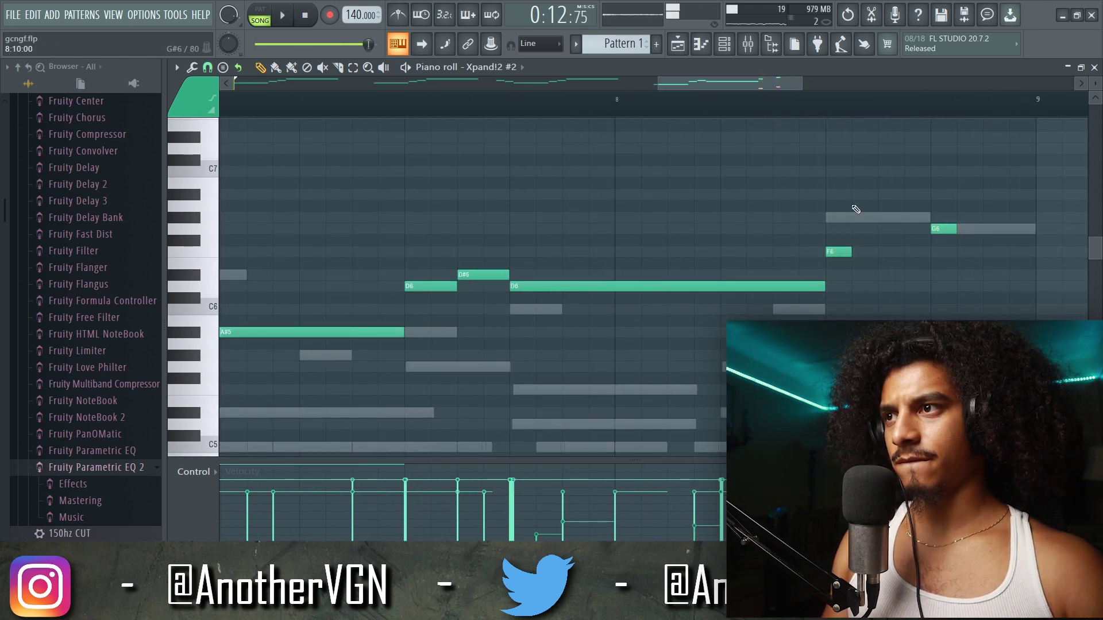
pyautogui.press('space')
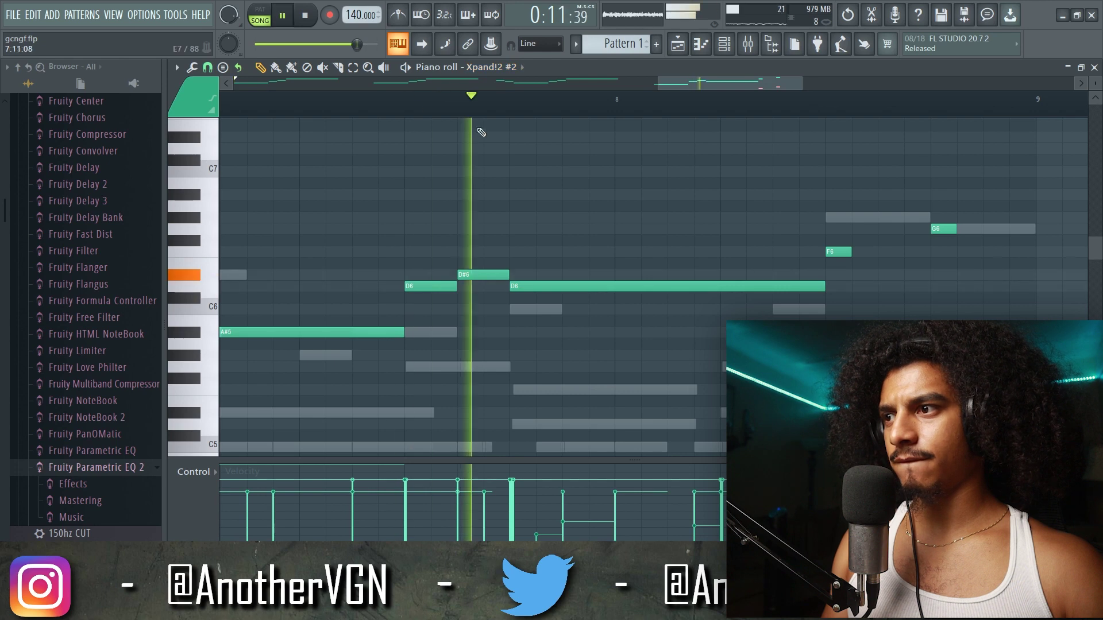
pyautogui.click(882, 286)
pyautogui.click(988, 275)
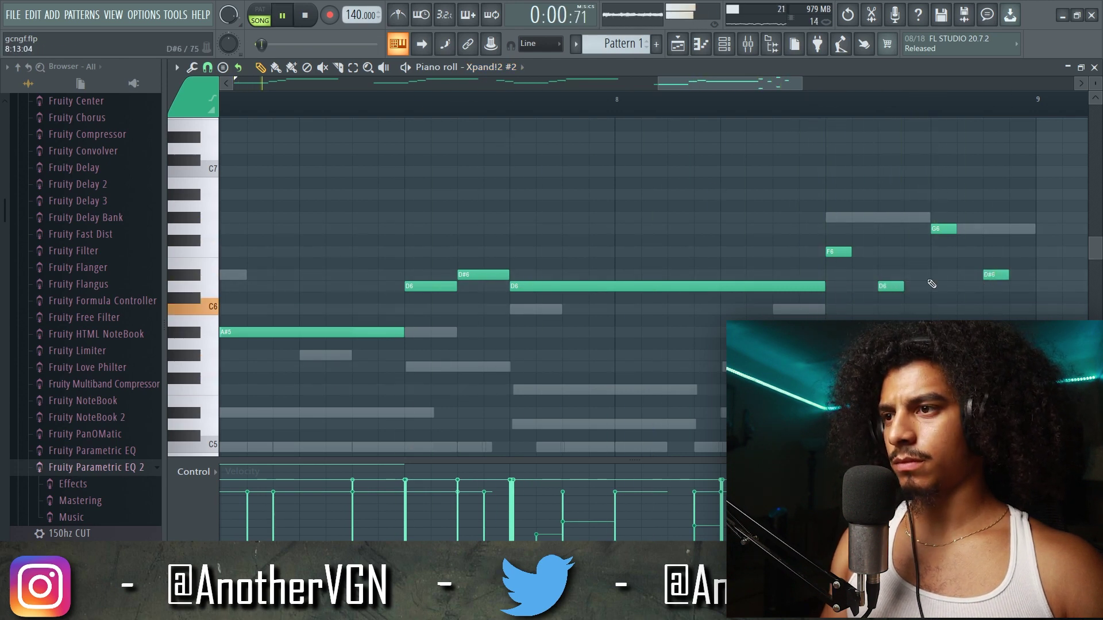
# - Copy the Xpand!2 #2 melody, except the short closing notes of bar 8, one octave lower and play both layers
pyautogui.scroll(-5, 805, 267)
pyautogui.moveTo(1096, 84); pyautogui.dragTo(1096, 86)
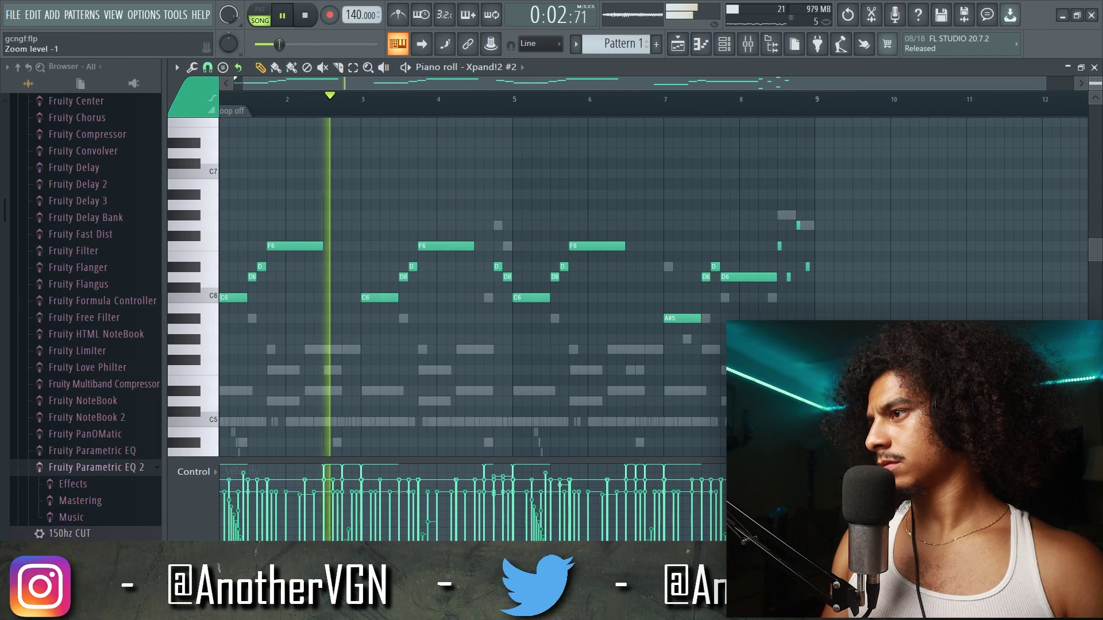
pyautogui.press('space')
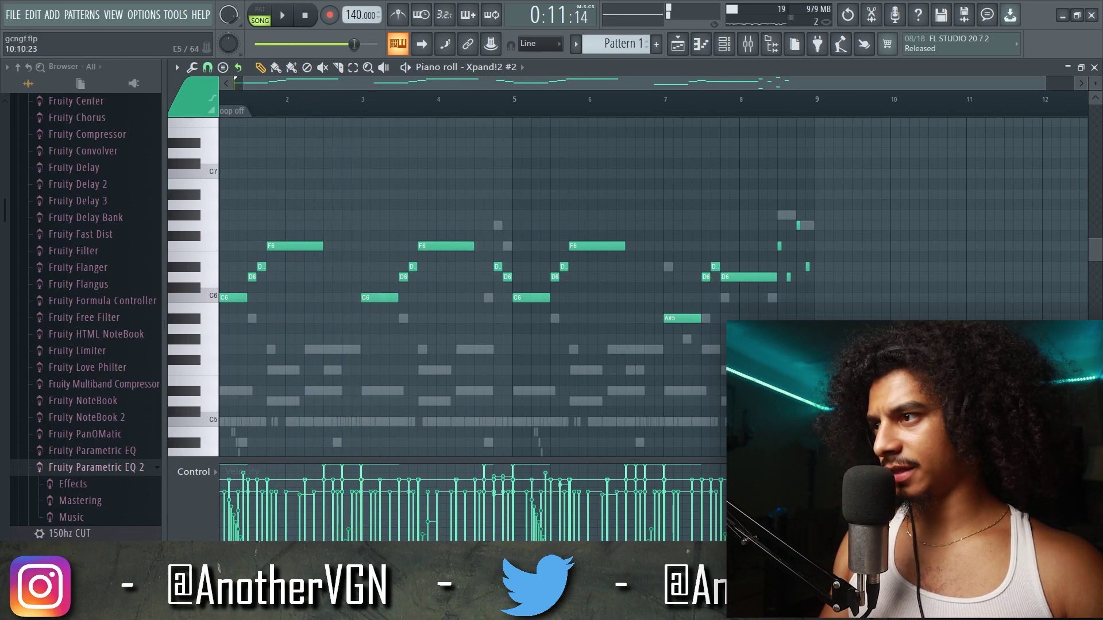
pyautogui.moveTo(937, 386); pyautogui.dragTo(491, 262)
pyautogui.moveTo(756, 350); pyautogui.dragTo(3, 236)
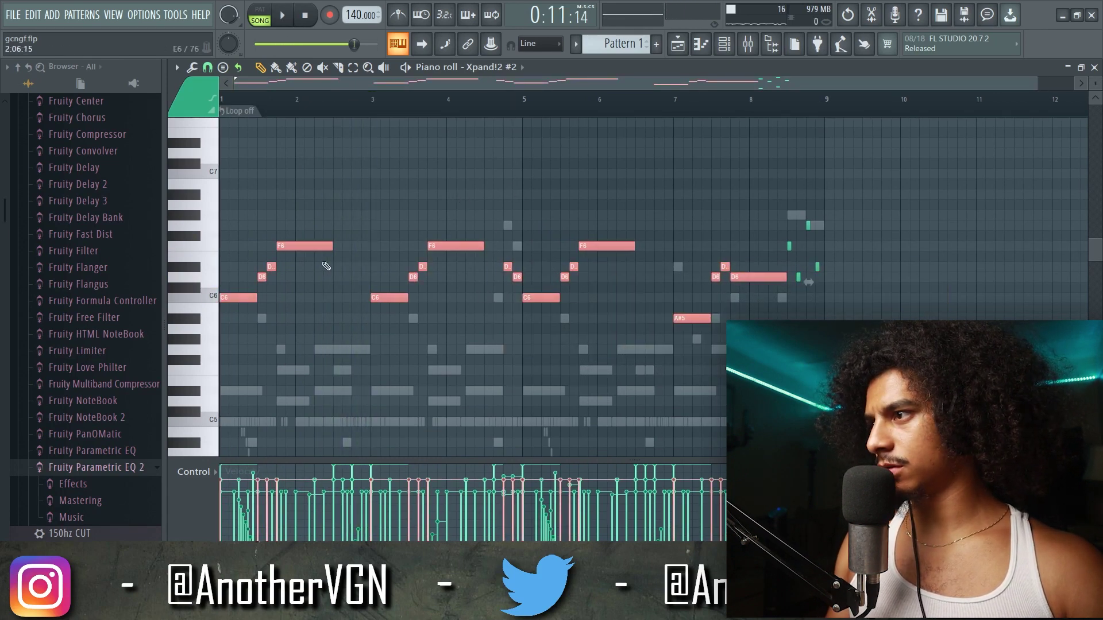
pyautogui.hotkey('ctrl', 'c')
pyautogui.hotkey('ctrl', 'v')
pyautogui.hotkey('ctrl', 'Down')
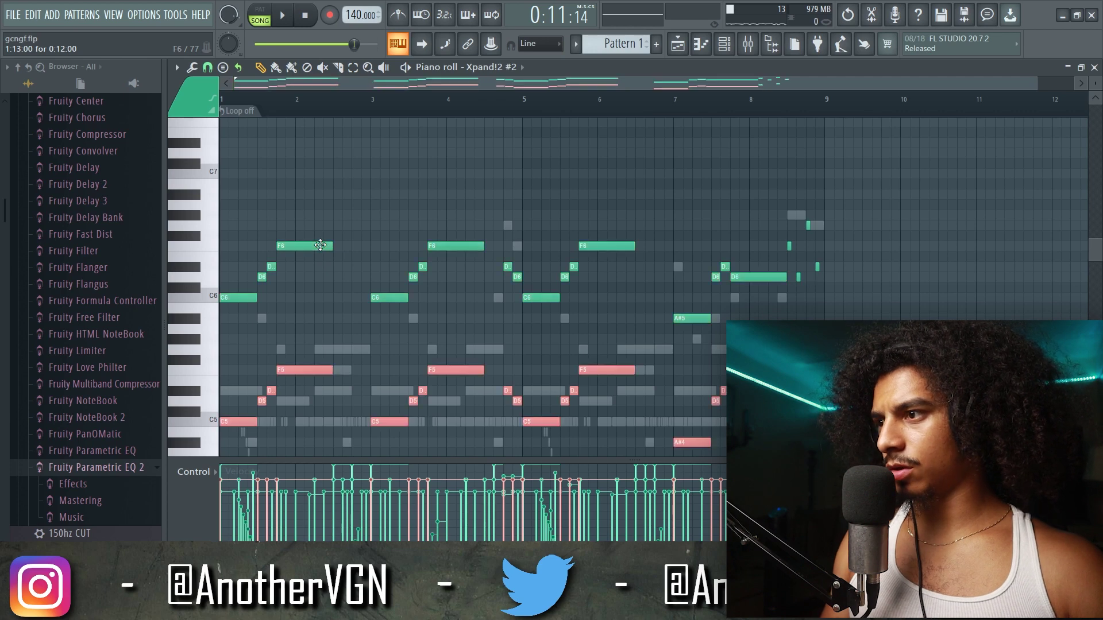
pyautogui.scroll(-1, 319, 187)
pyautogui.press('space')
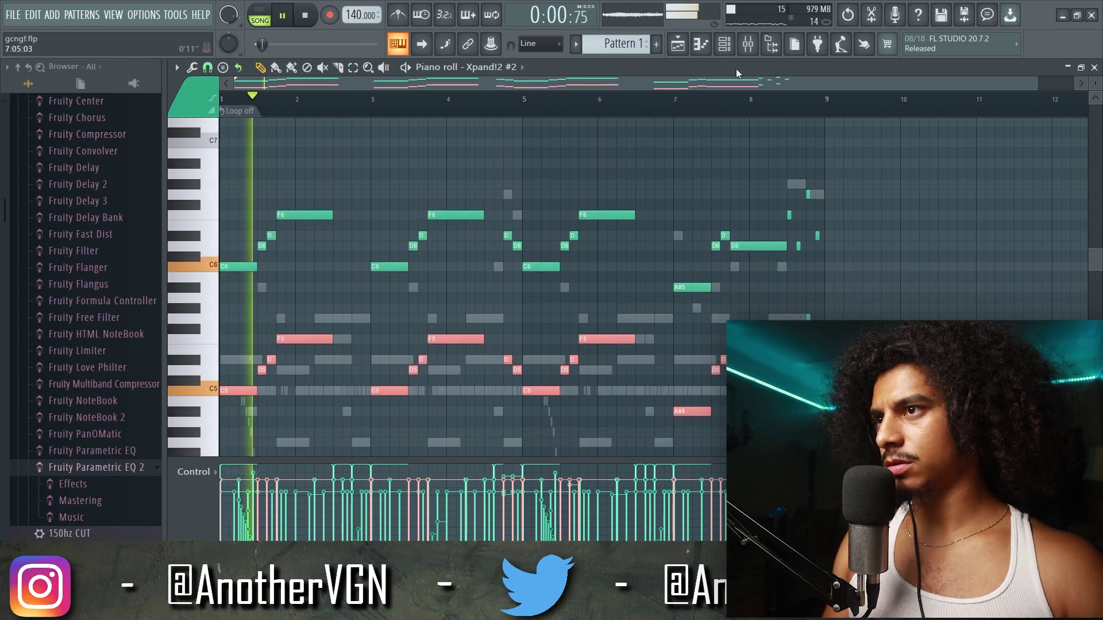
# - Select the Xpand!2 #2 mixer track, Insert 15, and lower its volume to 89% (-2.5 dB) during playback
pyautogui.press('F9')
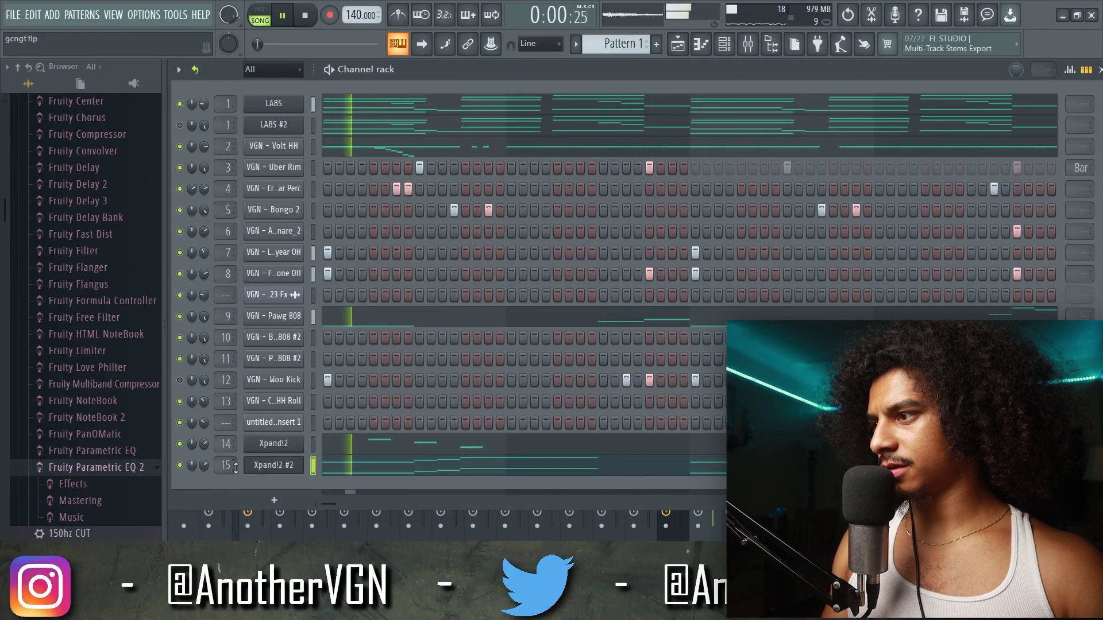
pyautogui.click(700, 539)
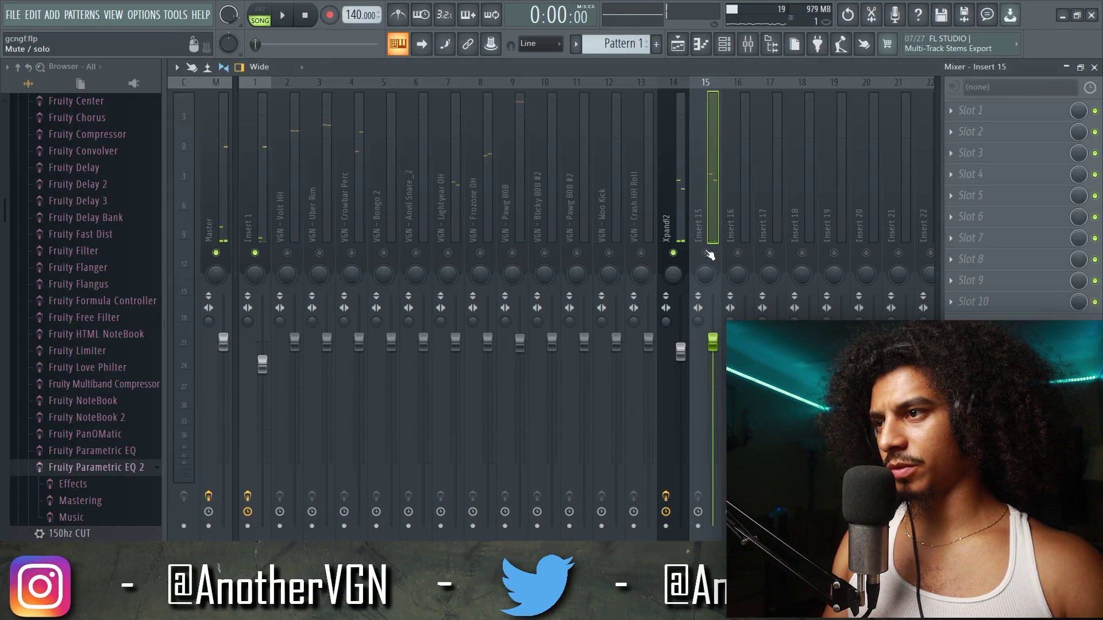
pyautogui.press('space')
pyautogui.moveTo(712, 342); pyautogui.dragTo(713, 361)
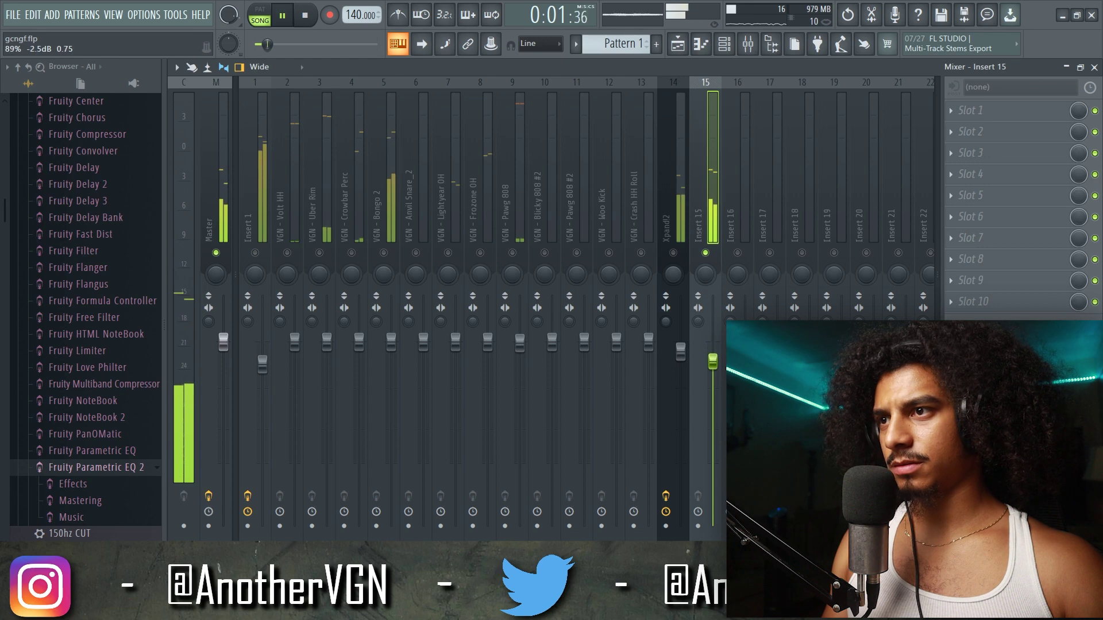
# - Add Fruity Parametric EQ 2 to slot 2 of mixer Insert 15 and load one of its presets
pyautogui.click(952, 132)
pyautogui.moveTo(963, 149)
pyautogui.click(788, 73)
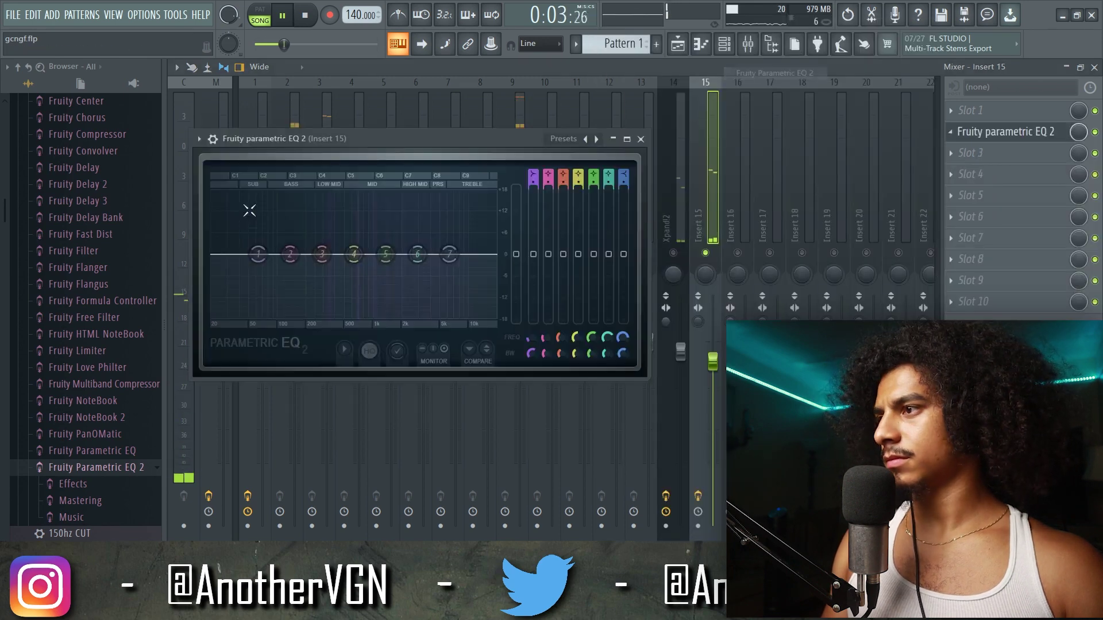
pyautogui.click(199, 138)
pyautogui.moveTo(214, 191)
pyautogui.click(432, 201)
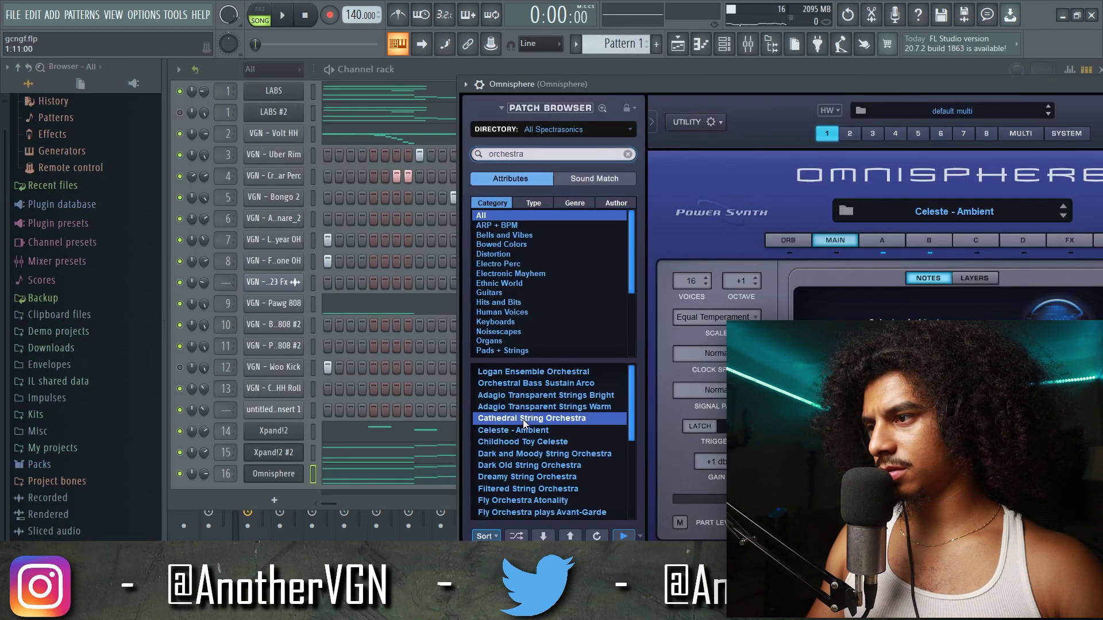
# - Load the Cathedral String Orchestra patch into Omnisphere and close its window
pyautogui.click(523, 424)
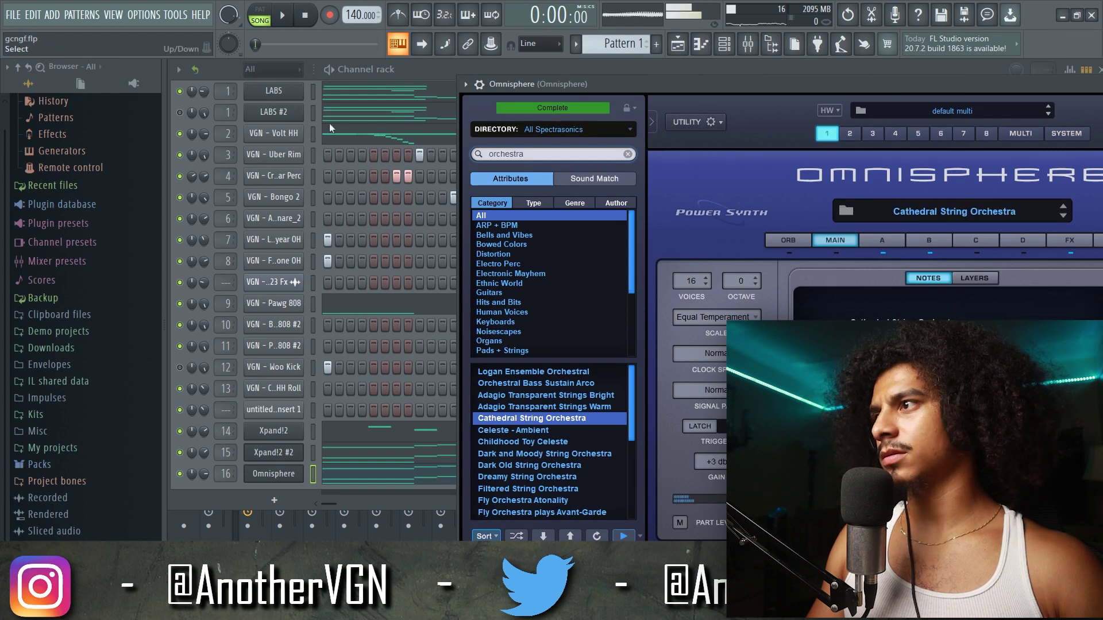
pyautogui.moveTo(573, 85); pyautogui.dragTo(322, 97)
pyautogui.click(988, 97)
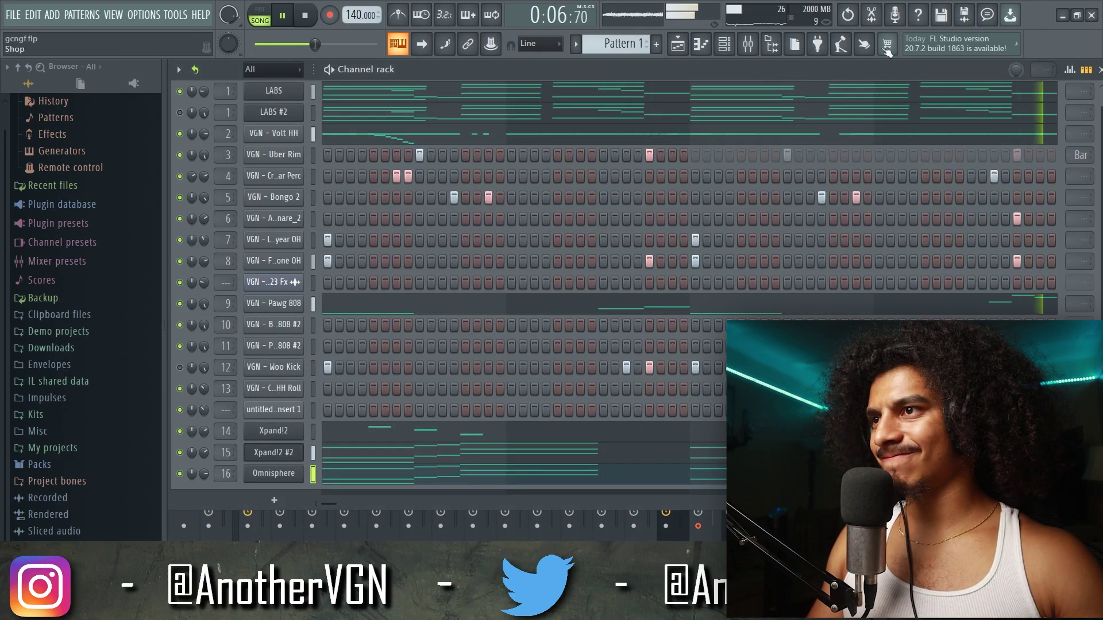
# - Route the Omnisphere channel to mixer Insert 15 and play the beat with the Insert 15 effects
pyautogui.click(755, 50)
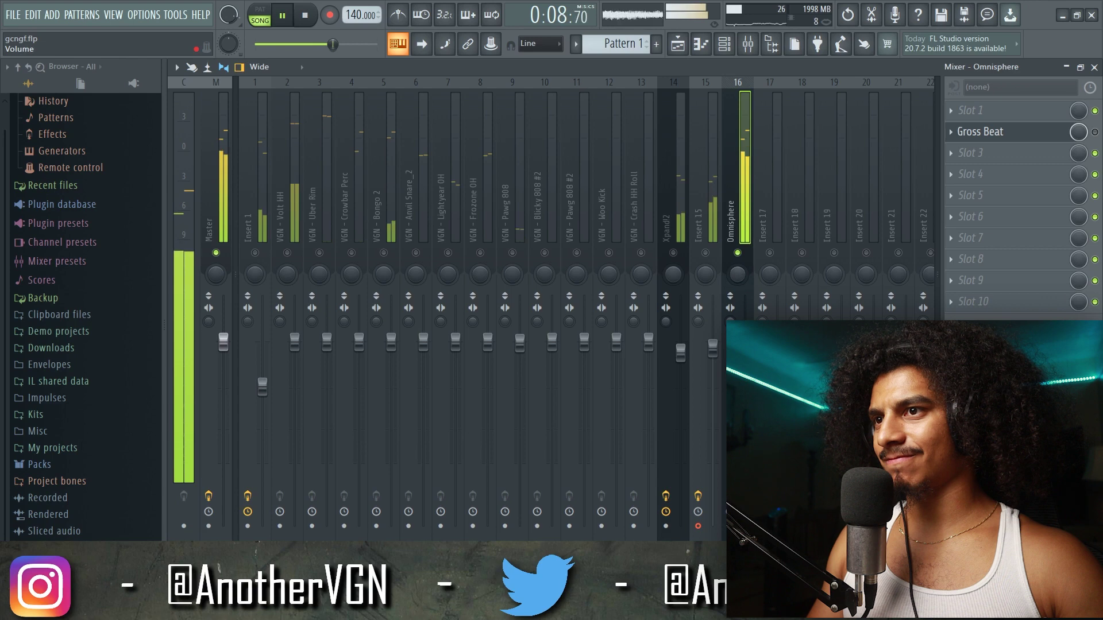
pyautogui.press('space')
pyautogui.click(725, 45)
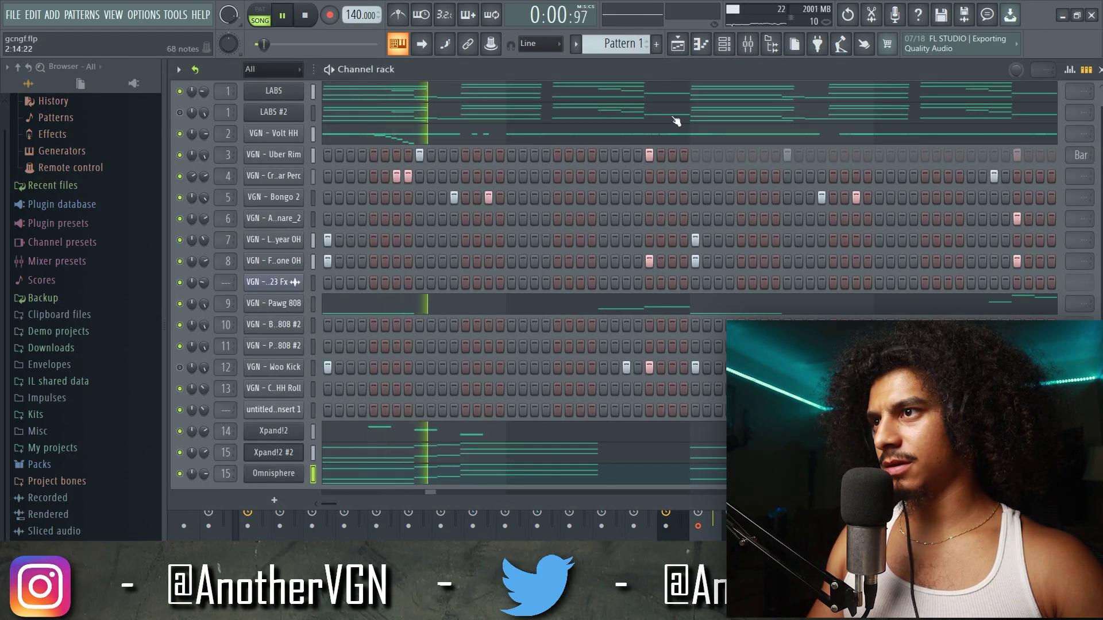
pyautogui.click(747, 45)
pyautogui.press('space')
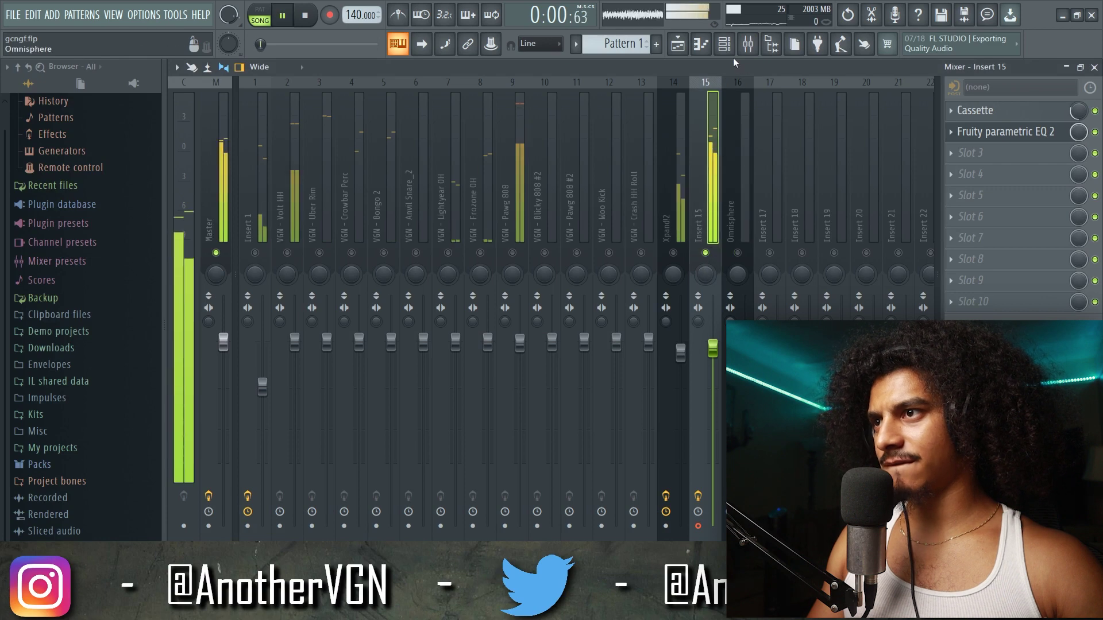
pyautogui.click(725, 45)
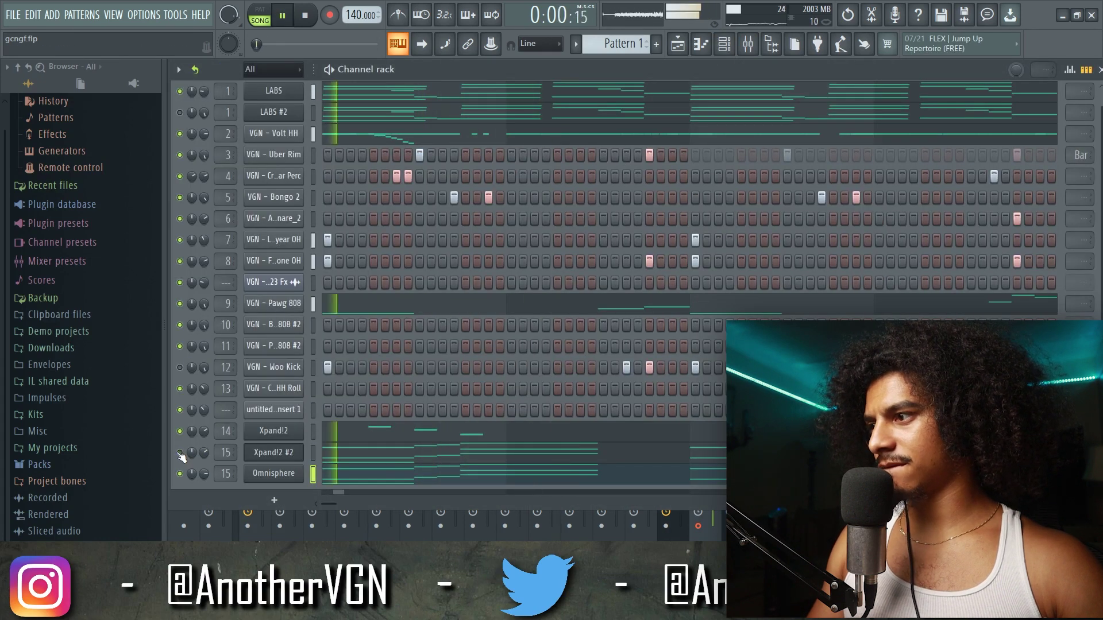
pyautogui.press('F9')
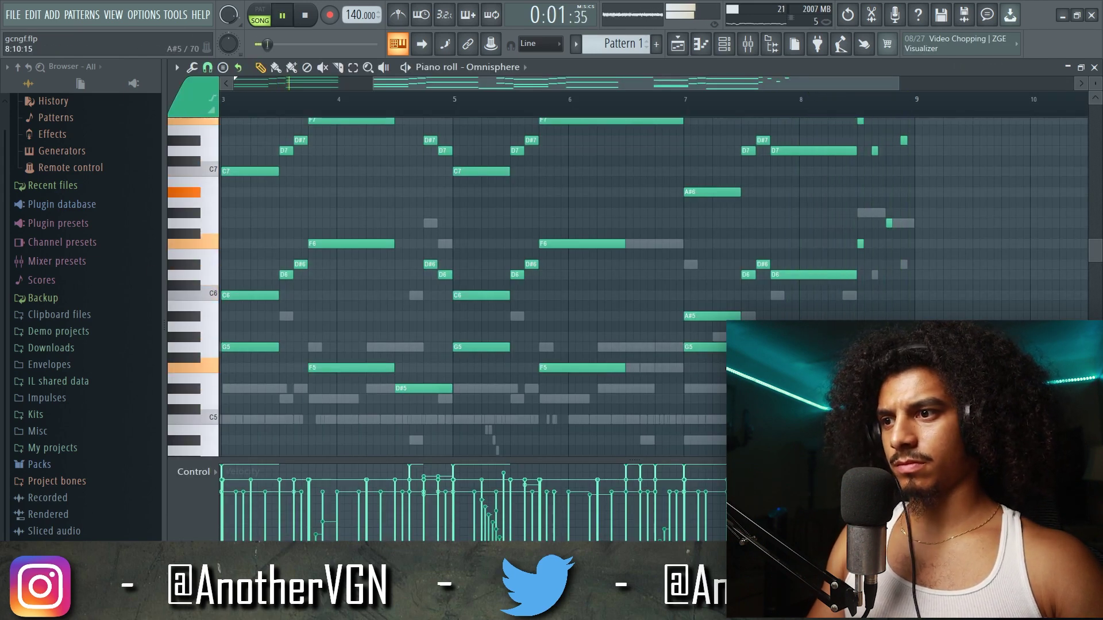
# - Shorten the long D7, D6 and D5 Omnisphere notes starting in bar 7 by two steps and replay the loop
pyautogui.scroll(3, 876, 299)
pyautogui.scroll(4, 840, 111)
pyautogui.press('space')
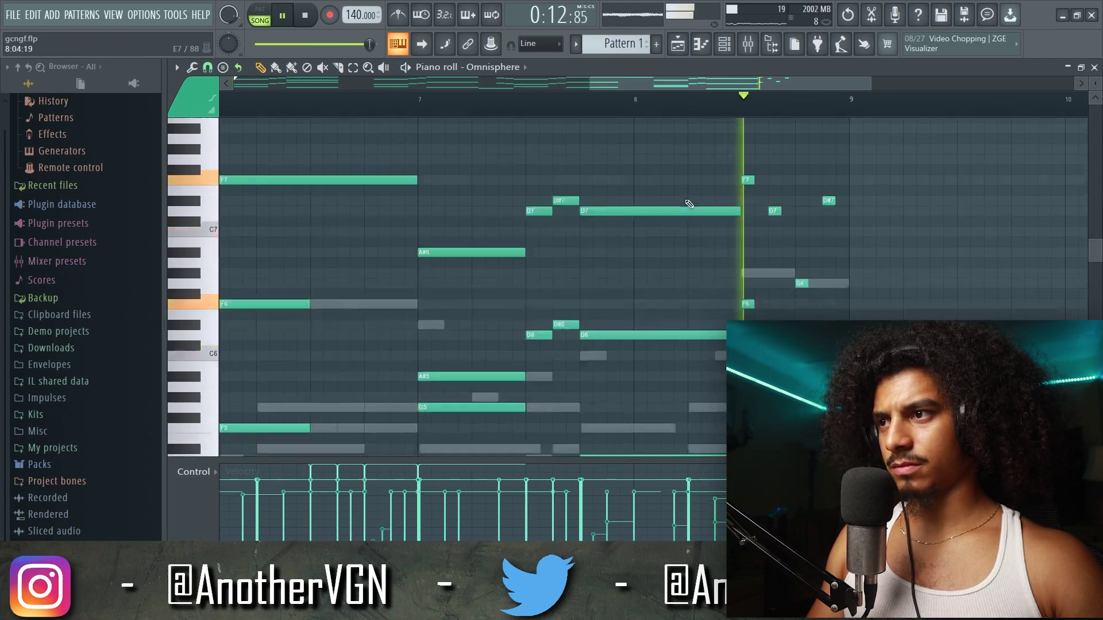
pyautogui.press('space')
pyautogui.scroll(1, 623, 202)
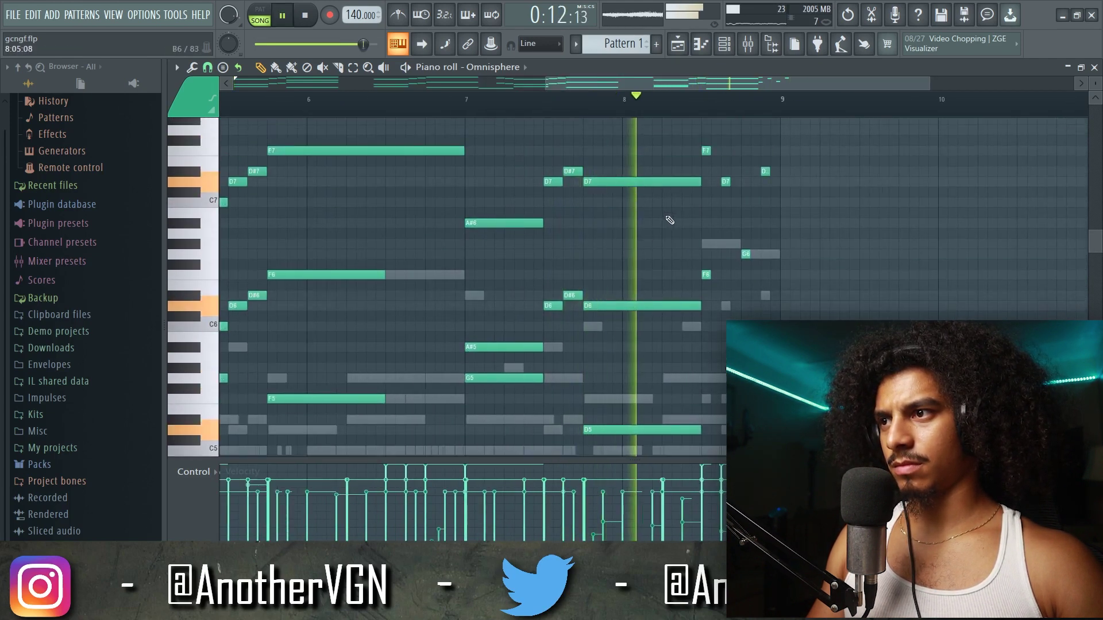
pyautogui.moveTo(675, 146); pyautogui.dragTo(678, 448)
pyautogui.press('space')
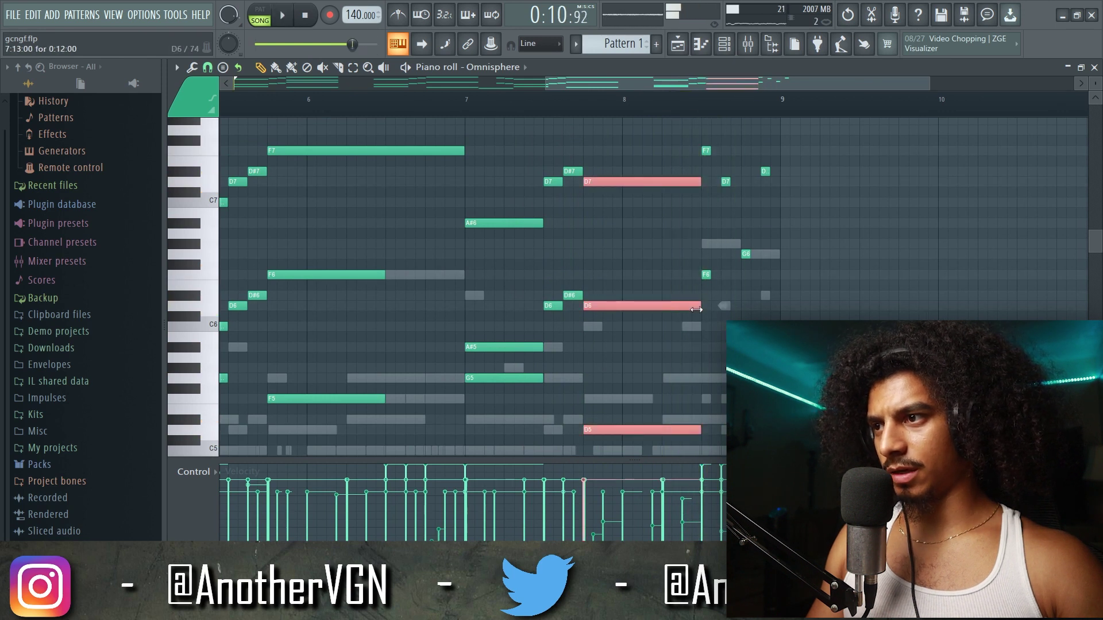
pyautogui.press('space')
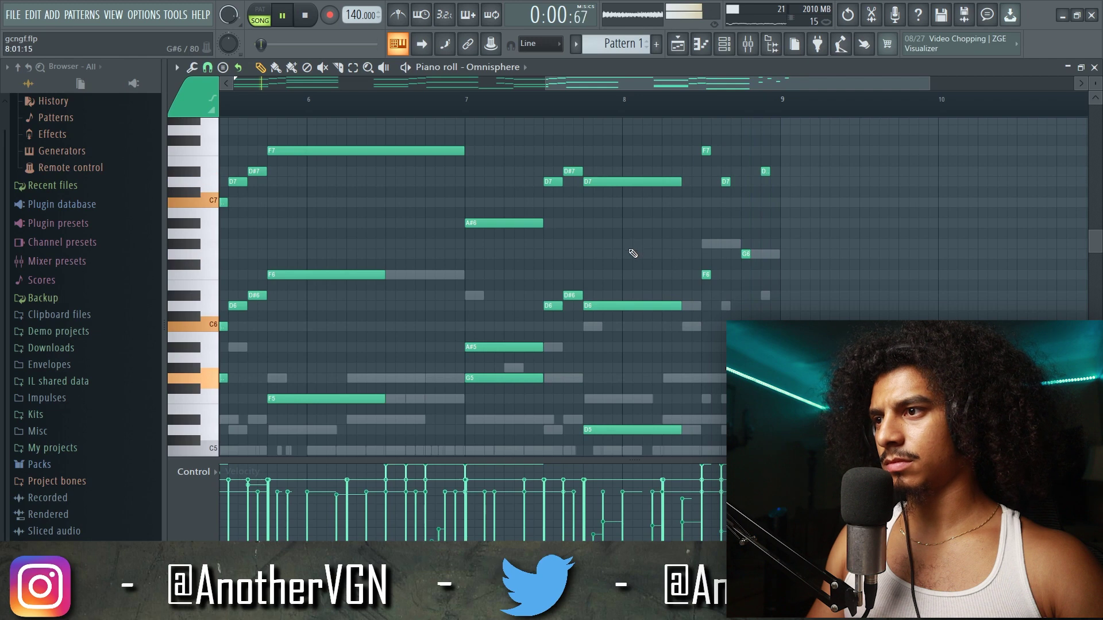
# - Arm the Master mixer track and record the eight-bar melody as an audio clip in the Playlist
pyautogui.press('F9')
pyautogui.press('space')
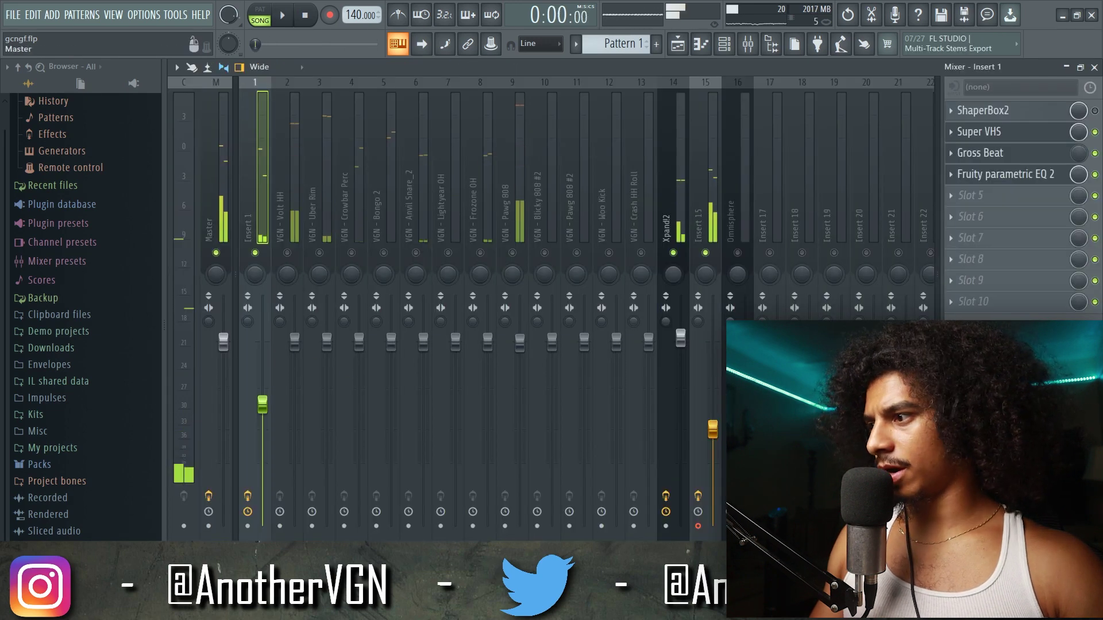
pyautogui.click(208, 526)
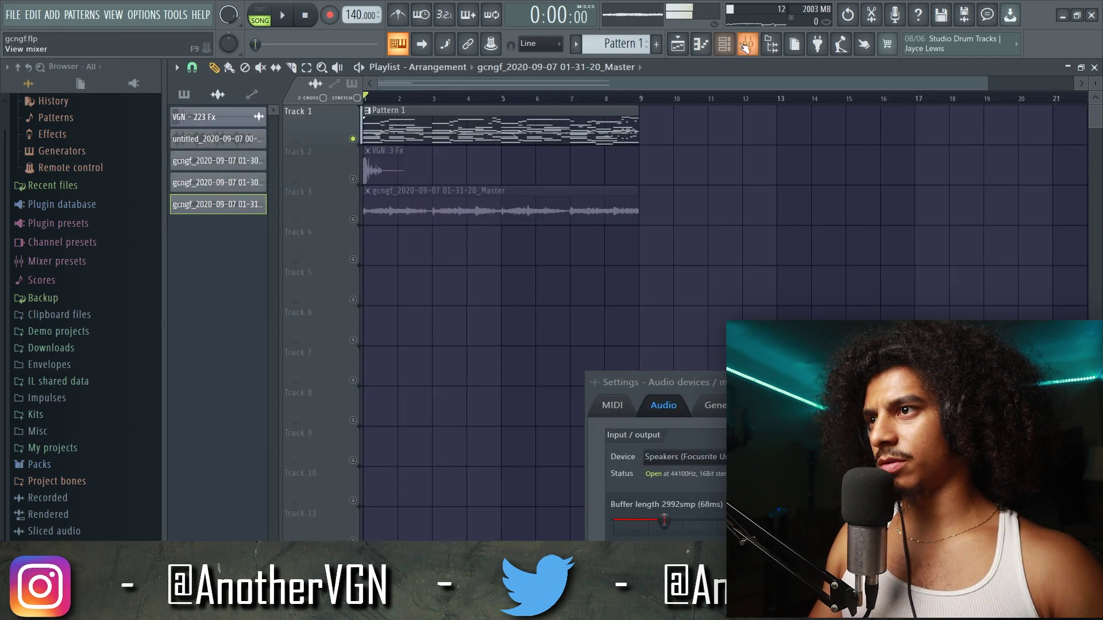
# - Unmute Playlist Track 3 holding the recorded Master clip while the song plays
pyautogui.click(748, 44)
pyautogui.click(756, 50)
pyautogui.click(749, 44)
pyautogui.press('space')
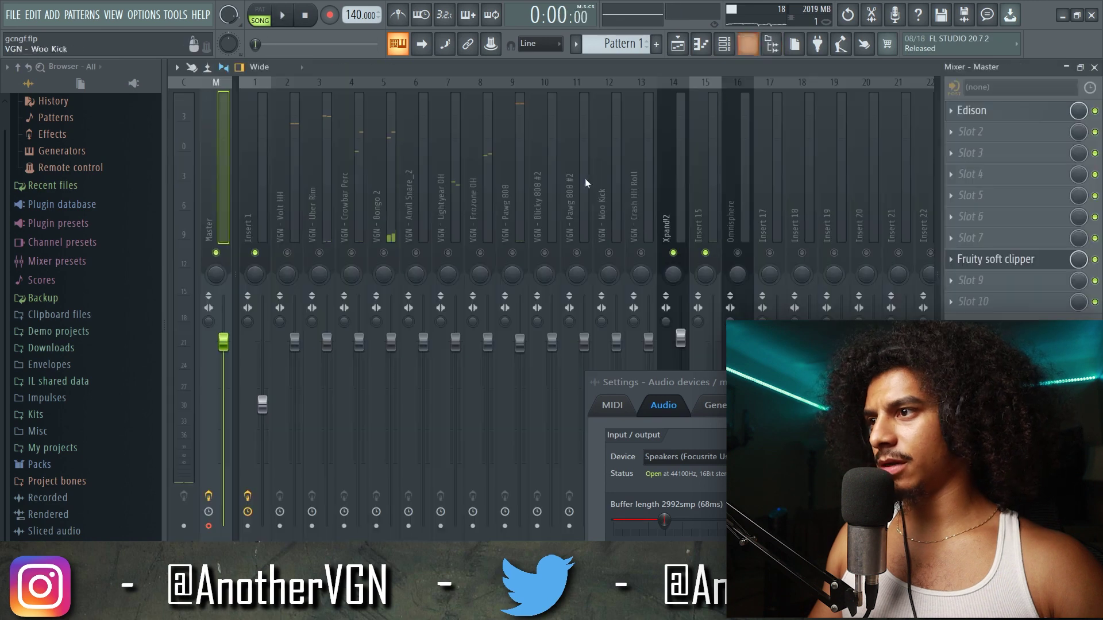
pyautogui.press('space')
pyautogui.click(679, 46)
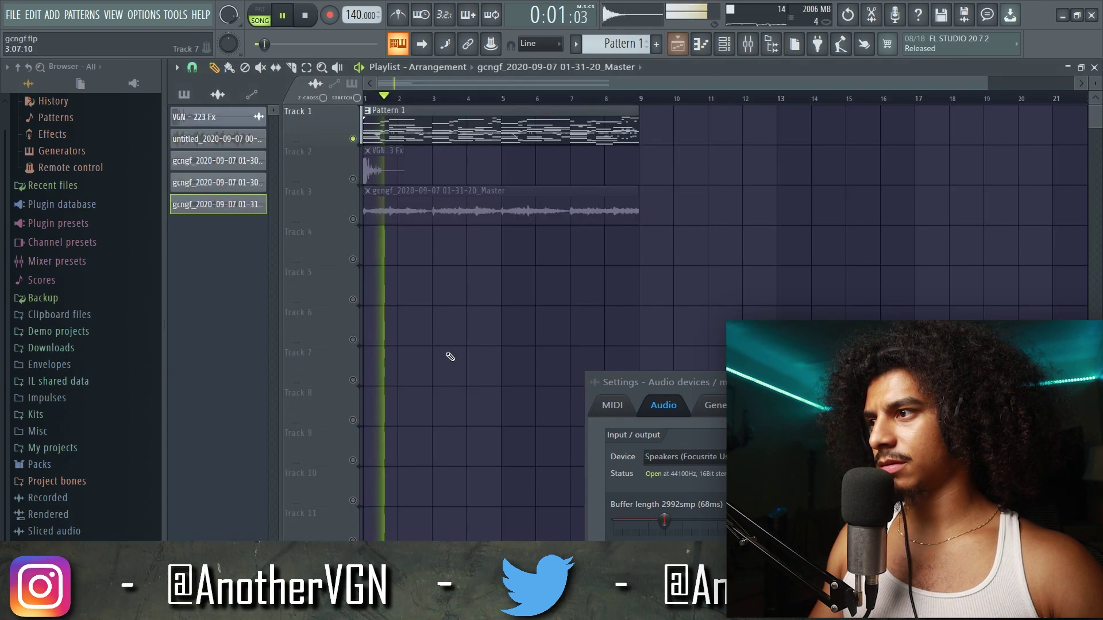
pyautogui.click(352, 219)
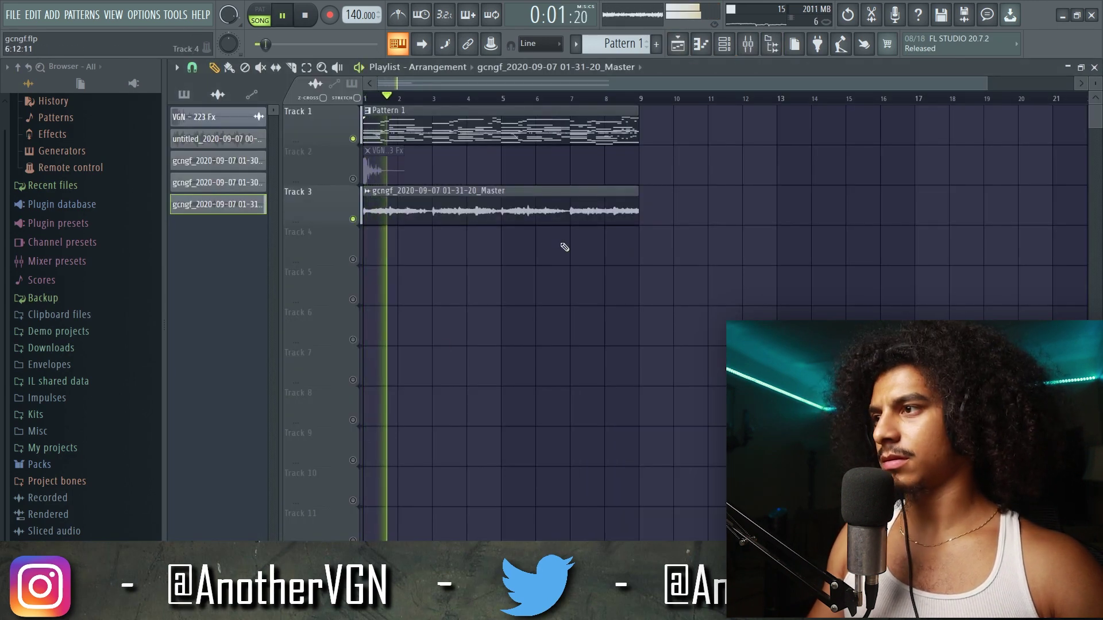
# - Delete the VGN - 223 Fx clip from Playlist Track 2
pyautogui.scroll(3, 469, 122)
pyautogui.moveTo(486, 84); pyautogui.dragTo(442, 85)
pyautogui.scroll(1, 435, 178)
pyautogui.scroll(2, 445, 186)
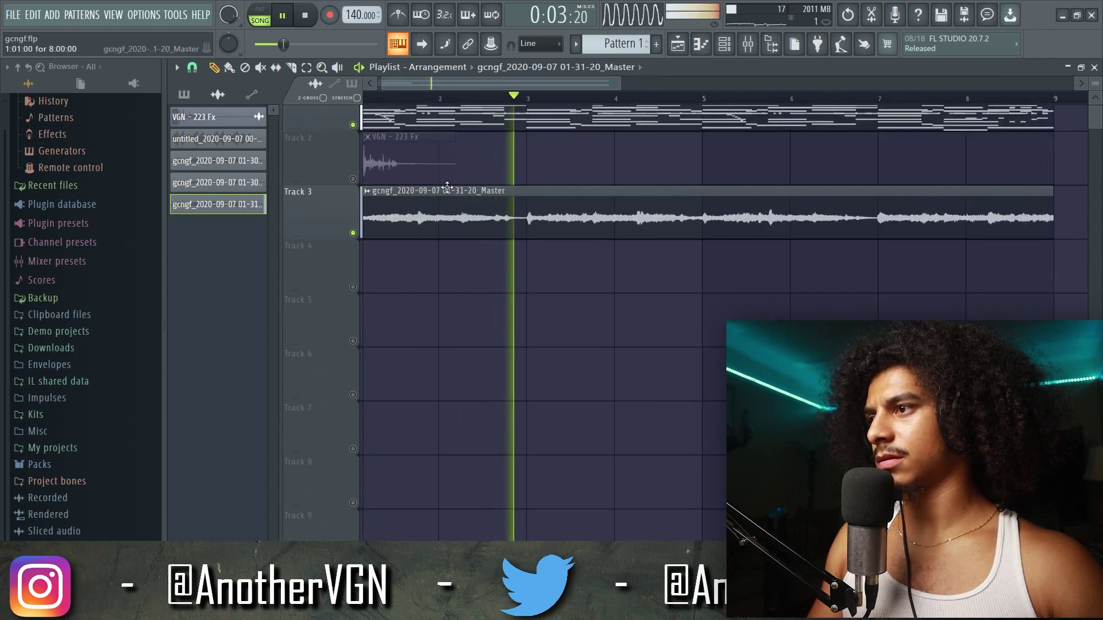
pyautogui.scroll(1, 427, 195)
pyautogui.rightClick(424, 196)
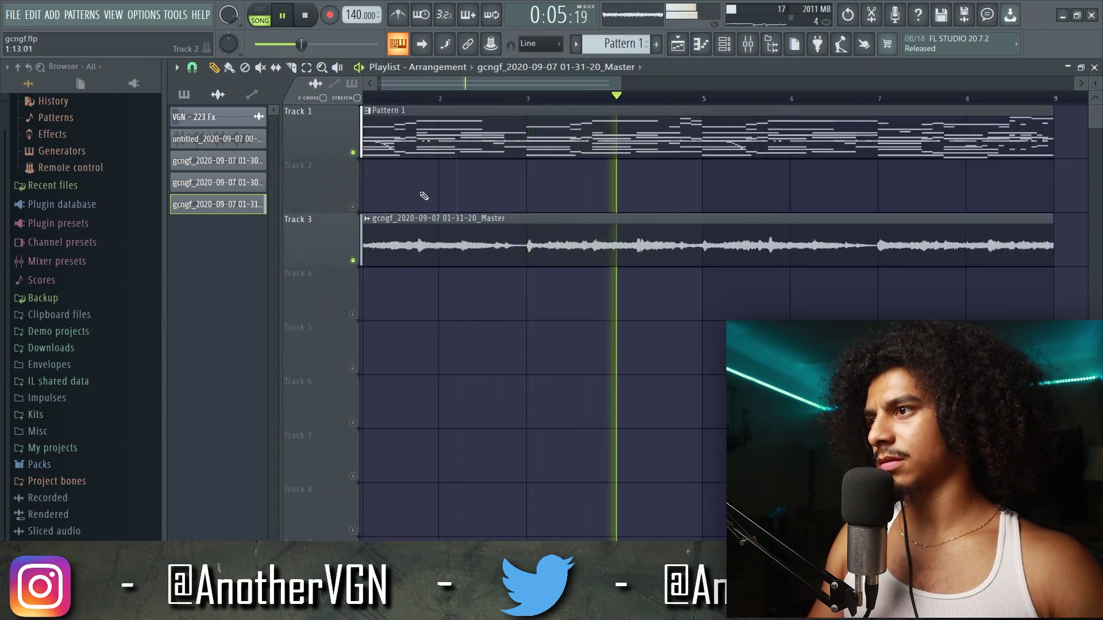
pyautogui.scroll(-1, 424, 197)
pyautogui.scroll(-1, 445, 161)
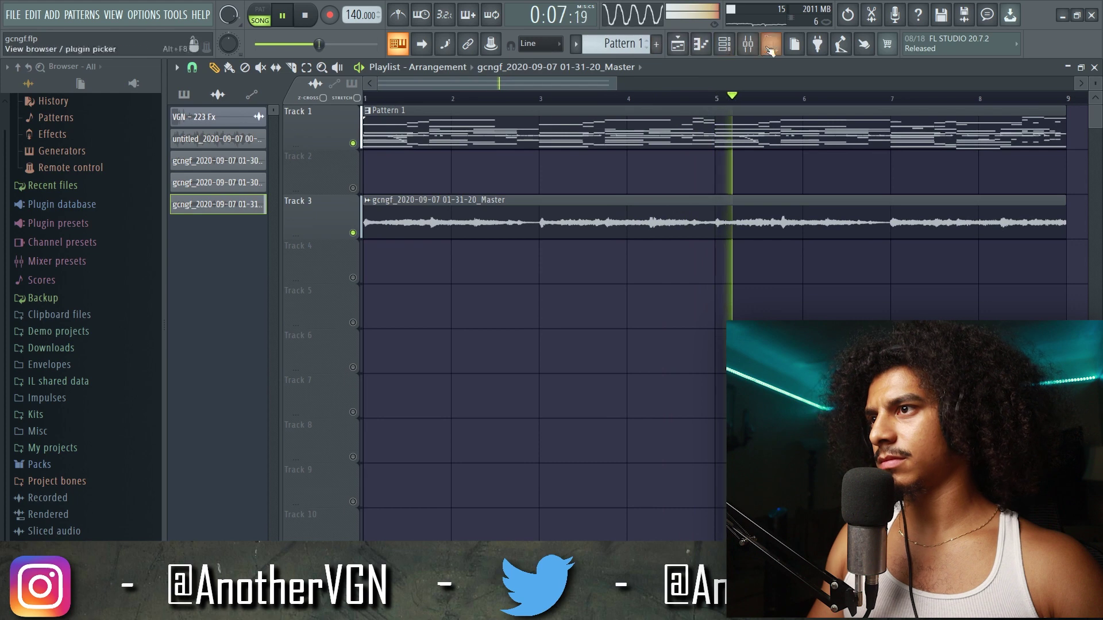
# - Transpose all notes of the VGN - Pawg 808 down three semitones
pyautogui.click(703, 45)
pyautogui.press('space')
pyautogui.click(550, 70)
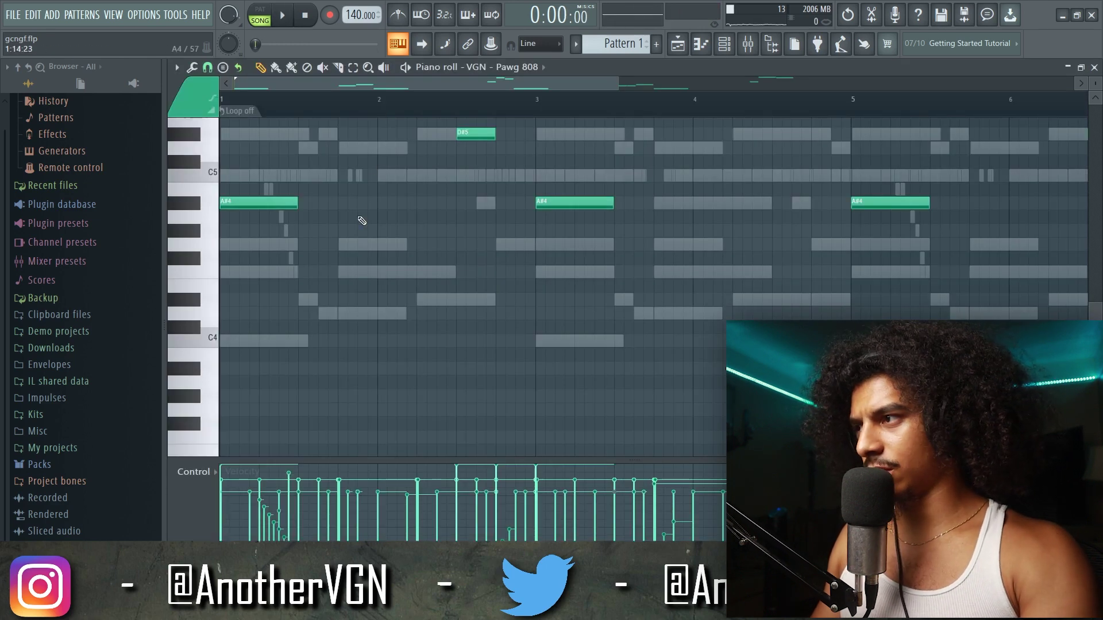
pyautogui.hotkey('shift', 'Down')
pyautogui.hotkey('shift', 'Down')
pyautogui.hotkey('shift', 'Down')
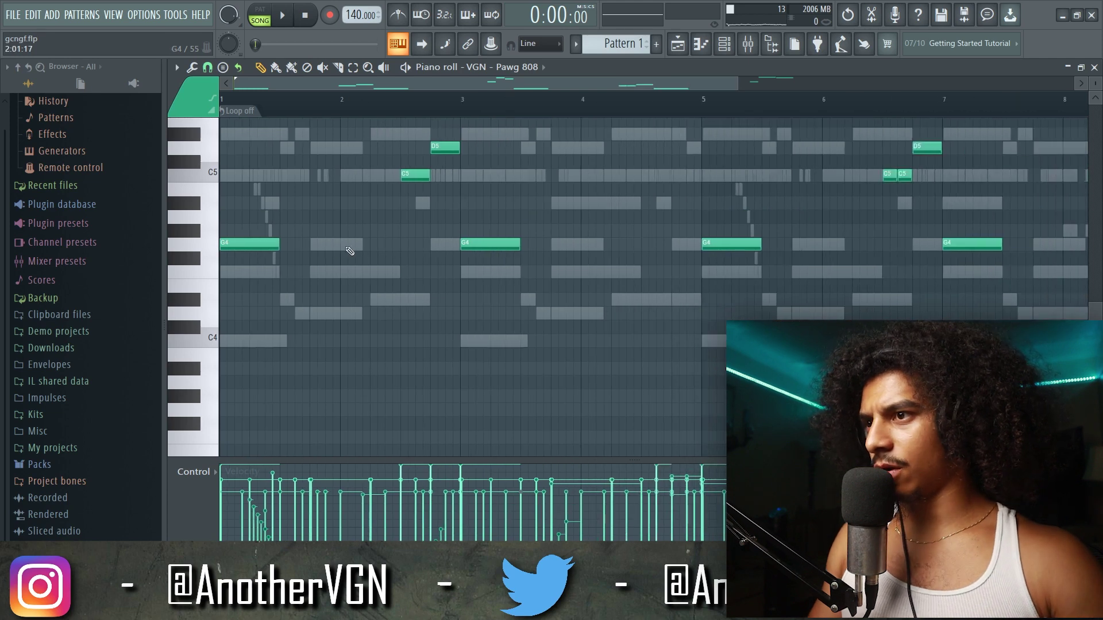
pyautogui.scroll(-2, 393, 233)
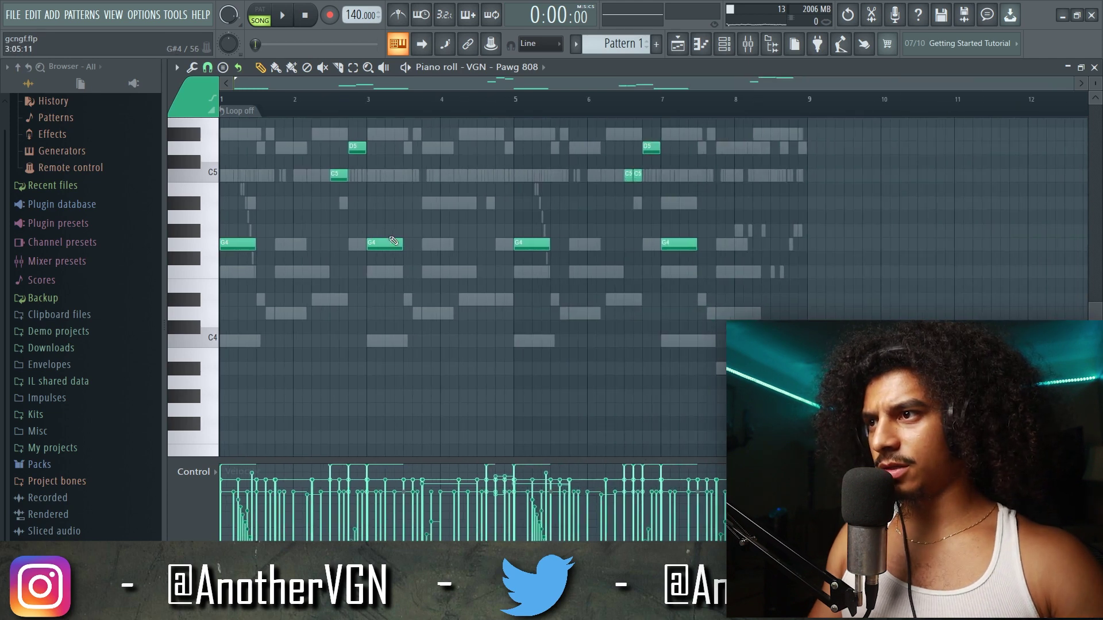
# - Raise the four G4 notes of the VGN - Pawg 808 one octave to G5
pyautogui.scroll(2, 392, 233)
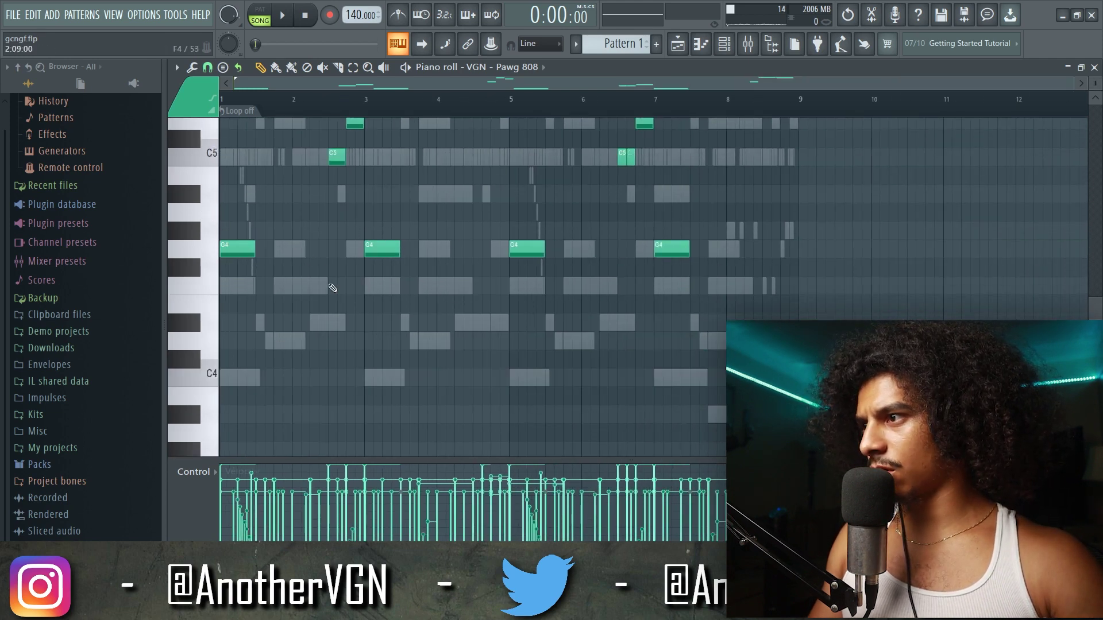
pyautogui.scroll(3, 395, 296)
pyautogui.moveTo(711, 359); pyautogui.dragTo(94, 371)
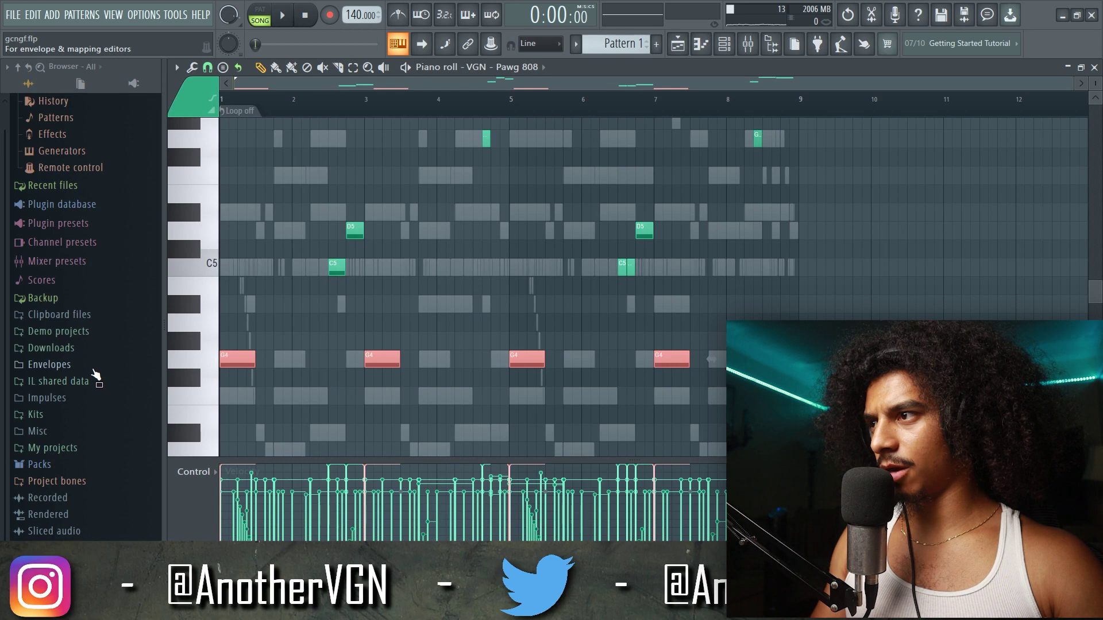
pyautogui.scroll(3, 214, 368)
pyautogui.scroll(-1, 214, 370)
pyautogui.press('space')
pyautogui.keyDown('ctrl'); pyautogui.click(439, 197); pyautogui.keyUp('ctrl')
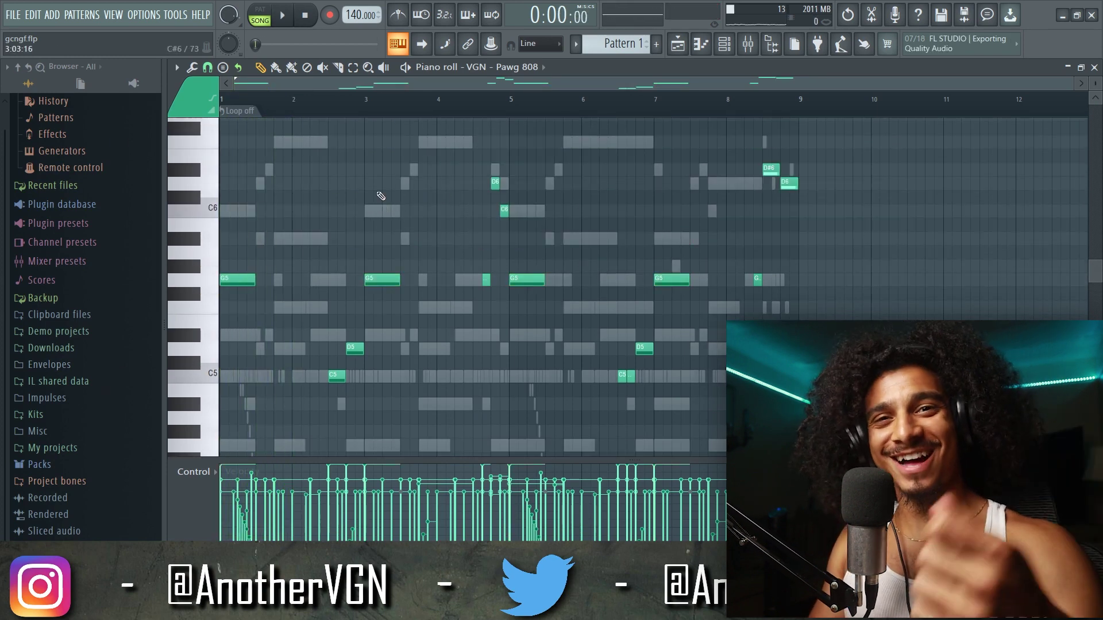
# - Play the song in the Playlist and inspect the channel settings of the recorded Master clip on Track 3
pyautogui.scroll(3, 535, 88)
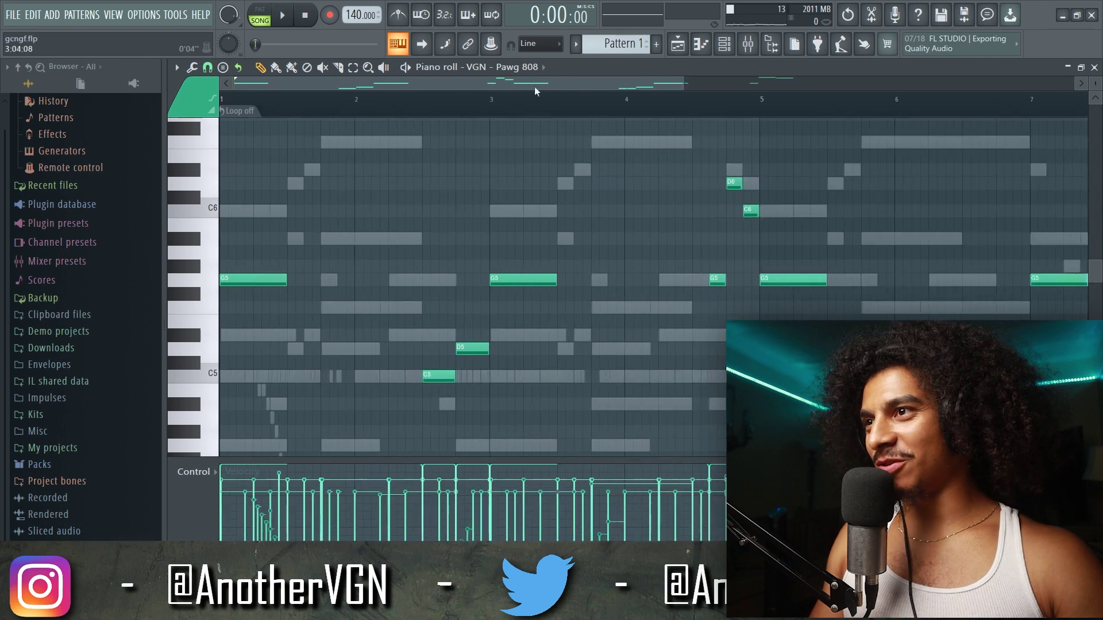
pyautogui.click(725, 52)
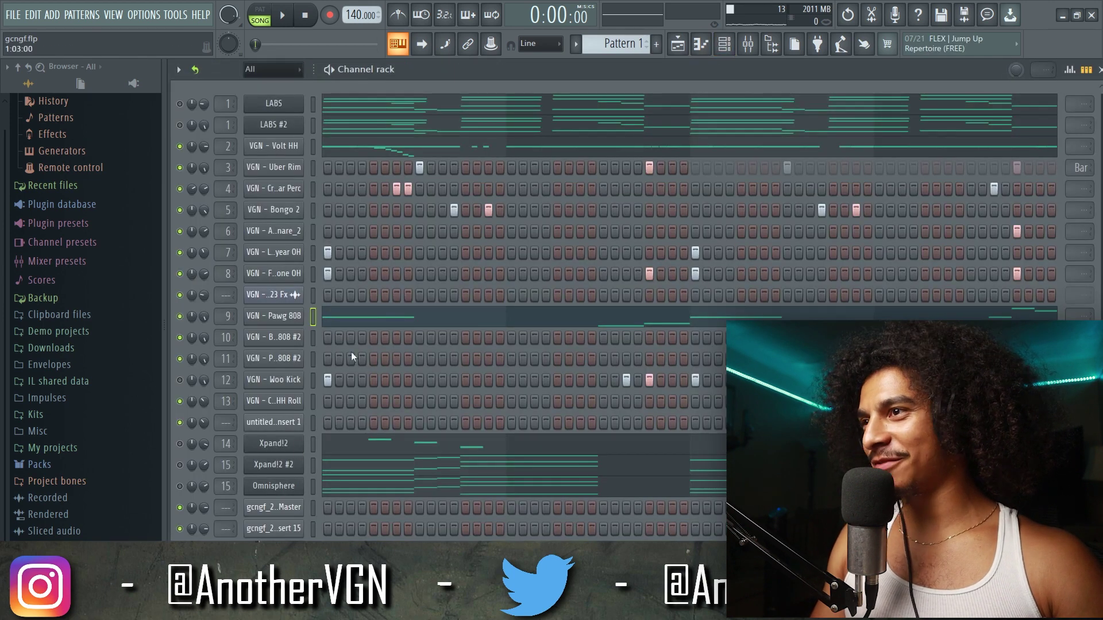
pyautogui.click(701, 45)
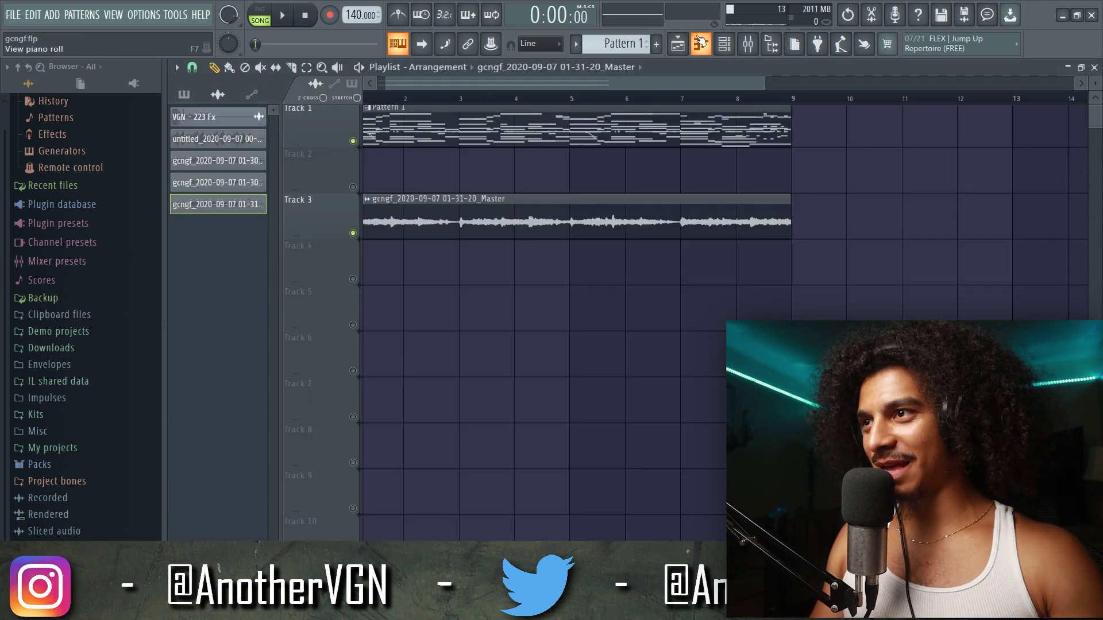
pyautogui.click(725, 49)
pyautogui.press('space')
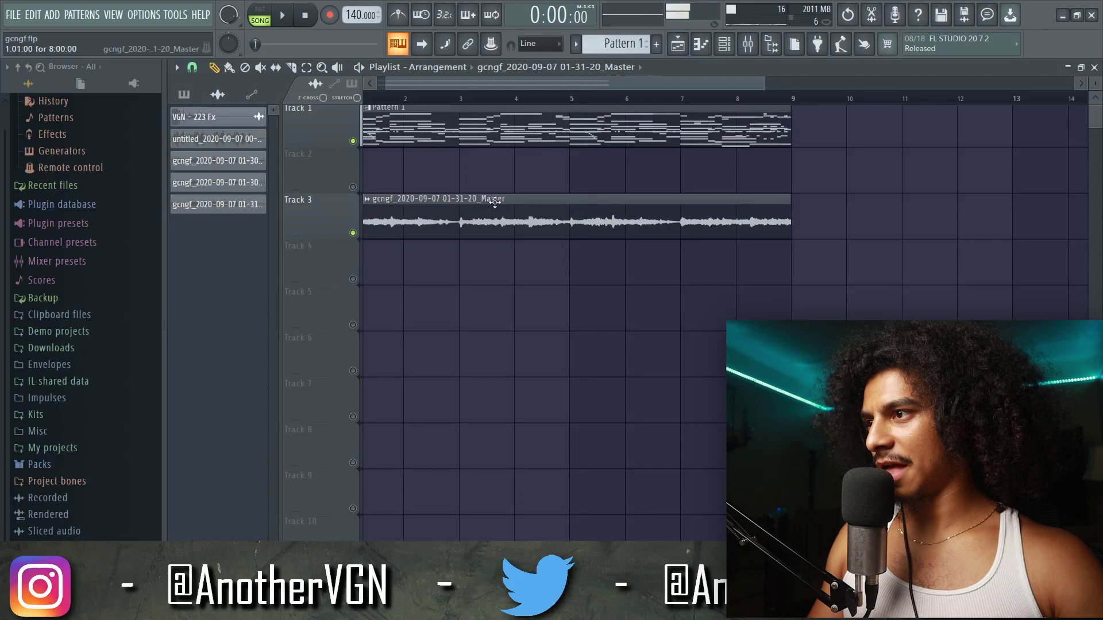
pyautogui.doubleClick(492, 211)
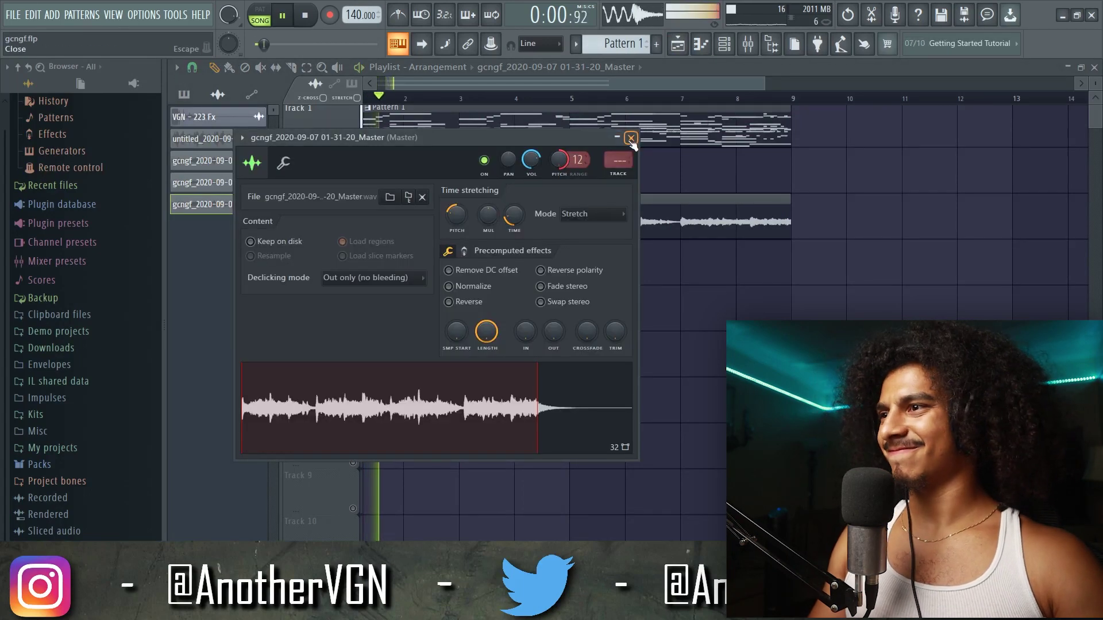
pyautogui.click(631, 138)
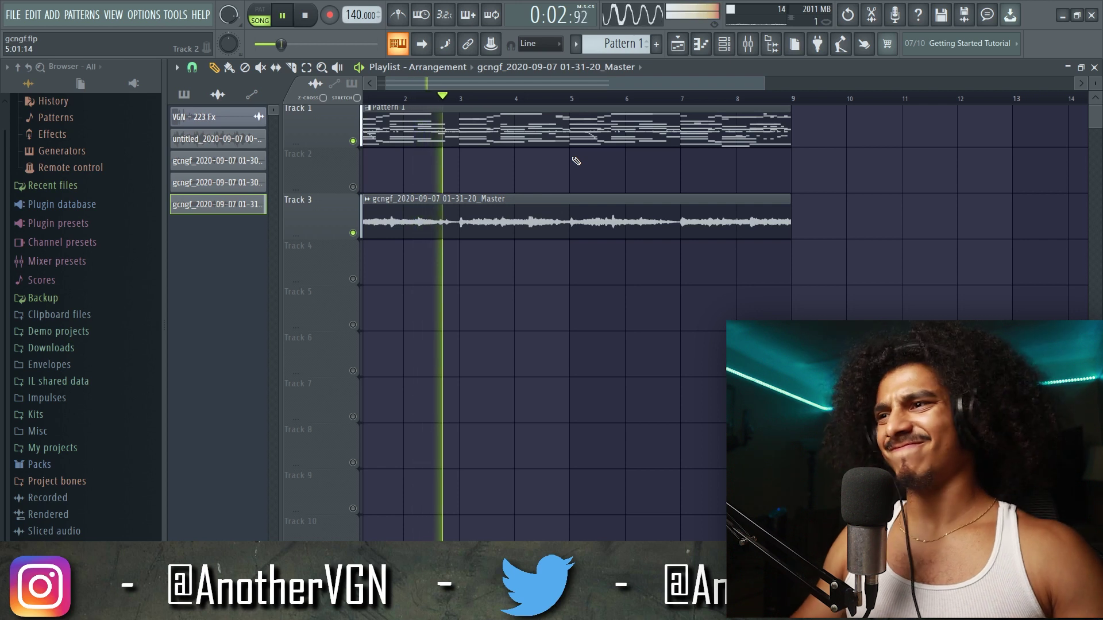
pyautogui.doubleClick(605, 223)
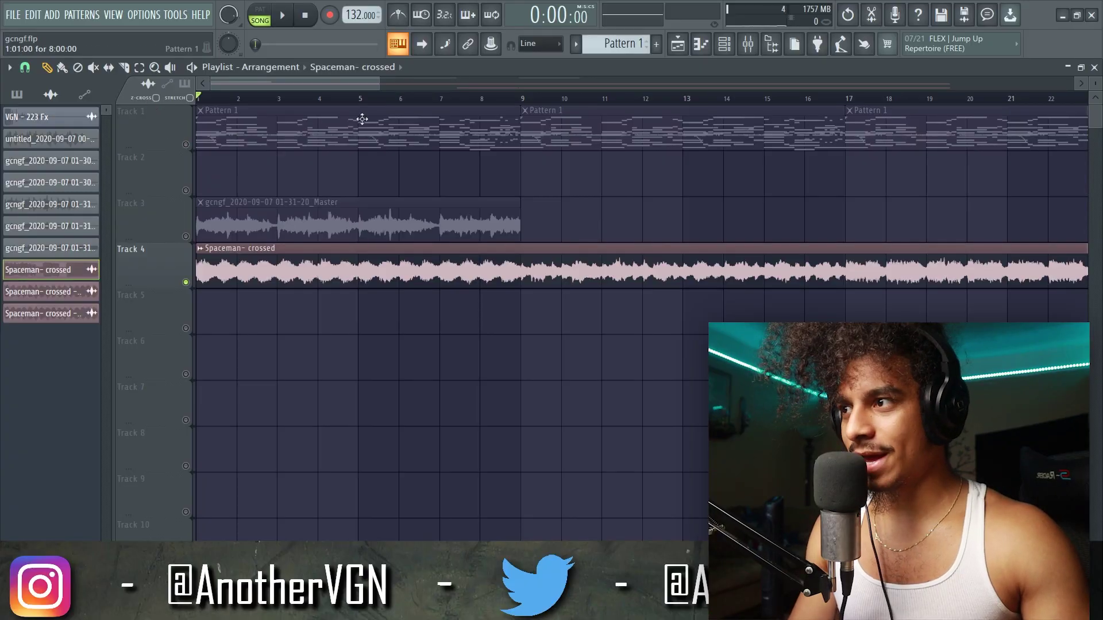
# - Unmute Playlist Track 1 holding the Pattern 1 clips and look over the pattern's notes and channels
pyautogui.click(185, 145)
pyautogui.click(696, 49)
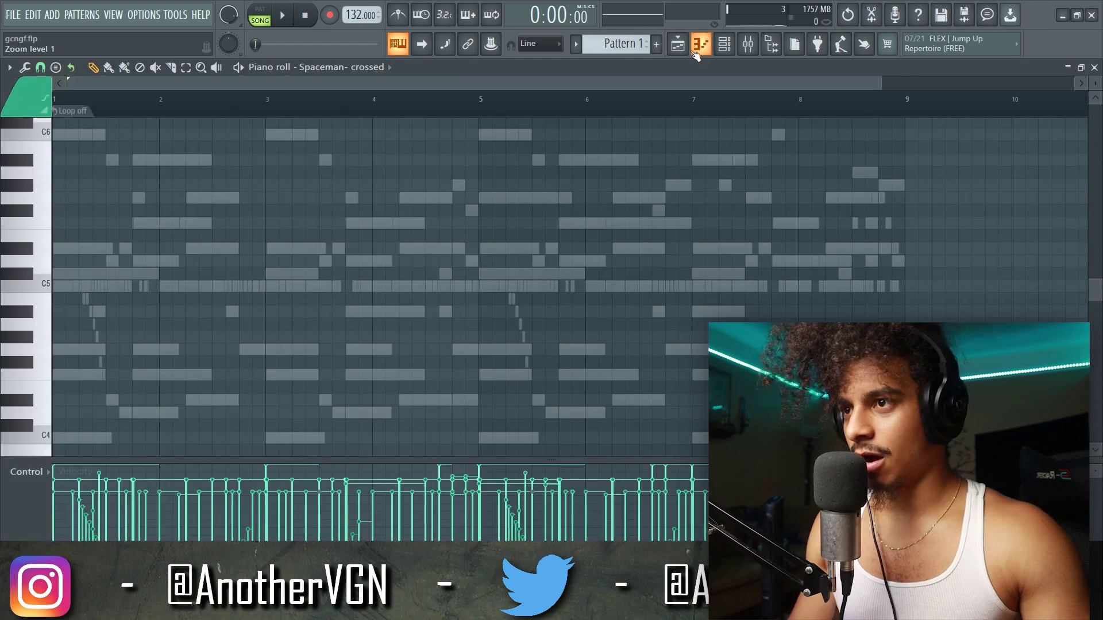
pyautogui.click(722, 49)
pyautogui.click(679, 45)
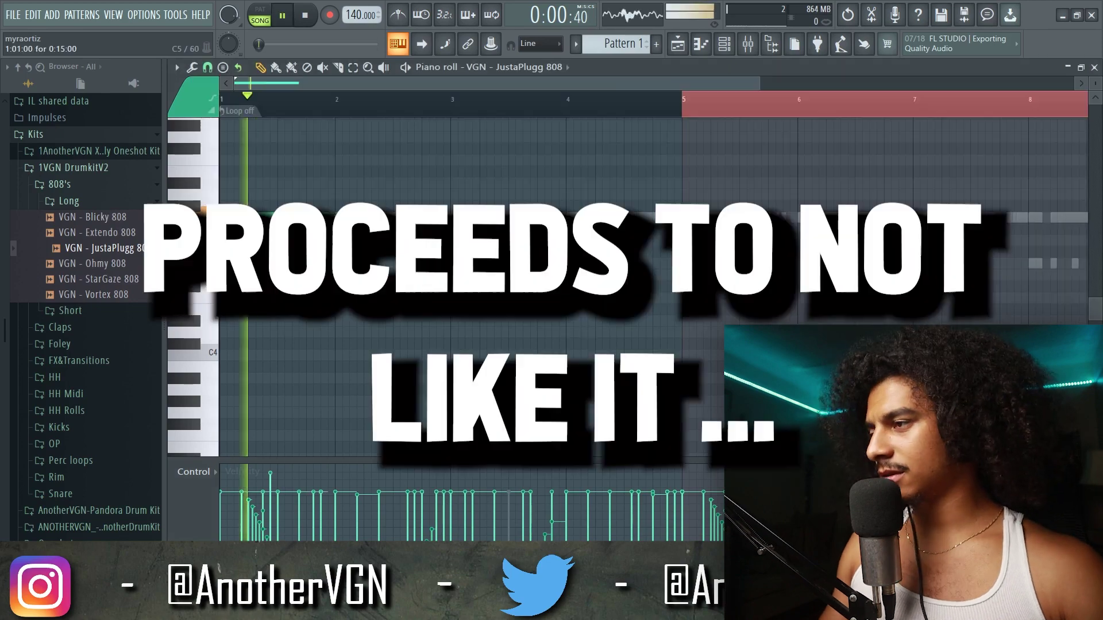
# - Try VGN - Blicky 808 as the 808 sound, replace it with the short VGN - Pawg 808 and preview the sample
pyautogui.moveTo(85, 217); pyautogui.dragTo(595, 228)
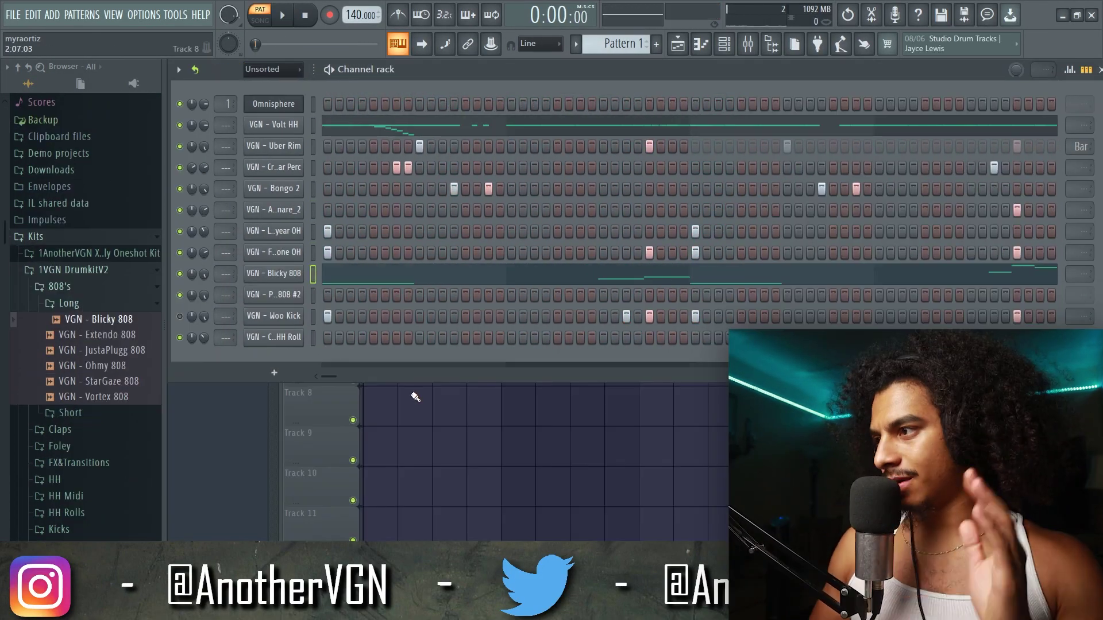
pyautogui.click(81, 325)
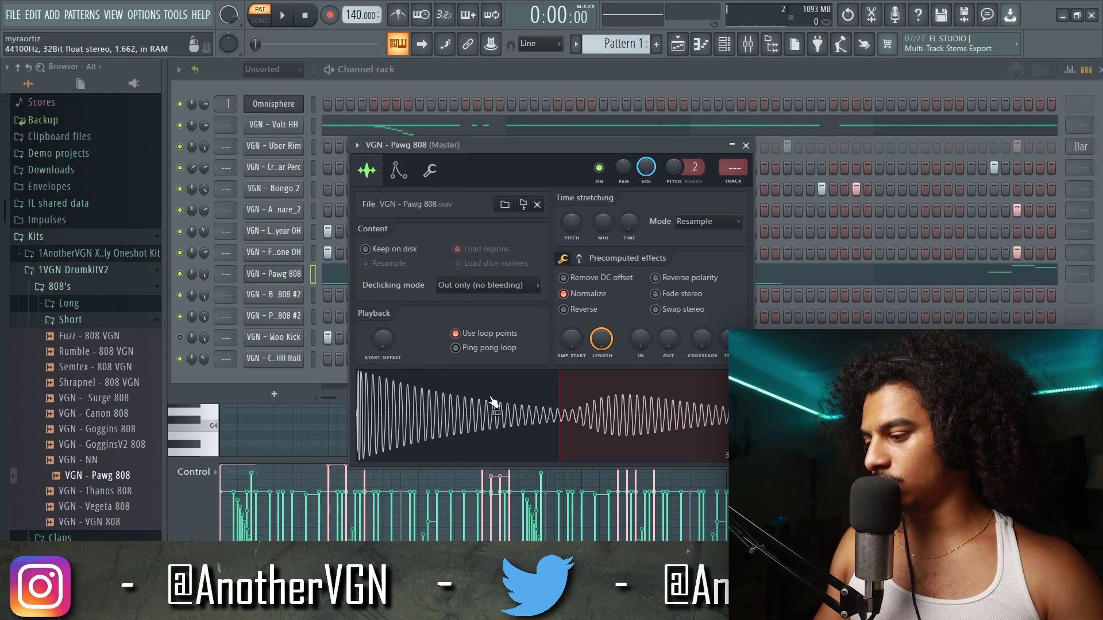
pyautogui.doubleClick(493, 402)
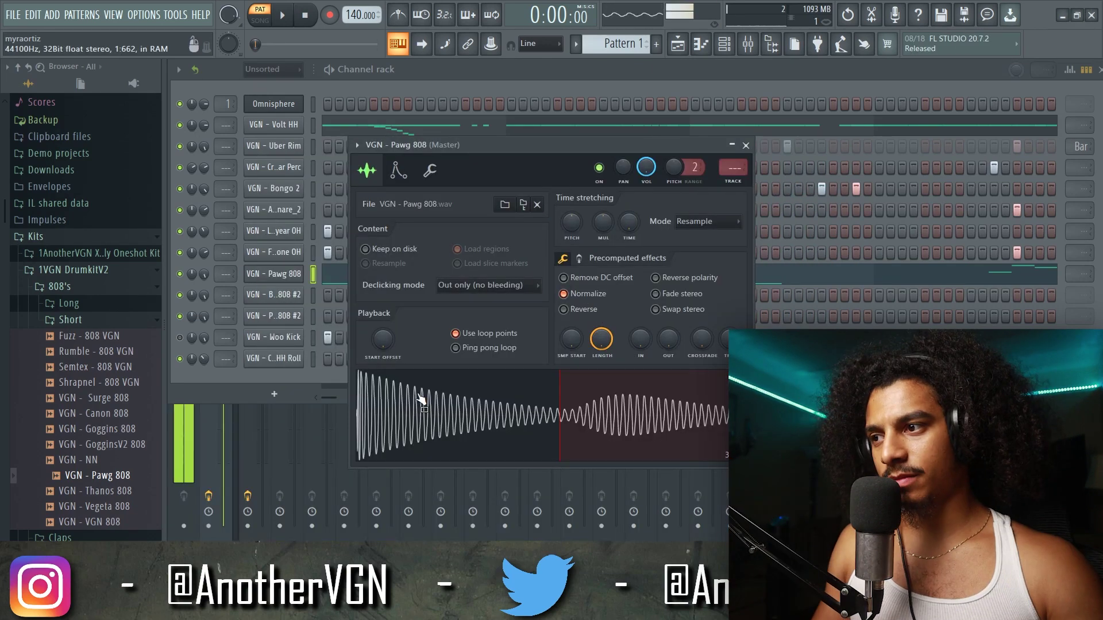